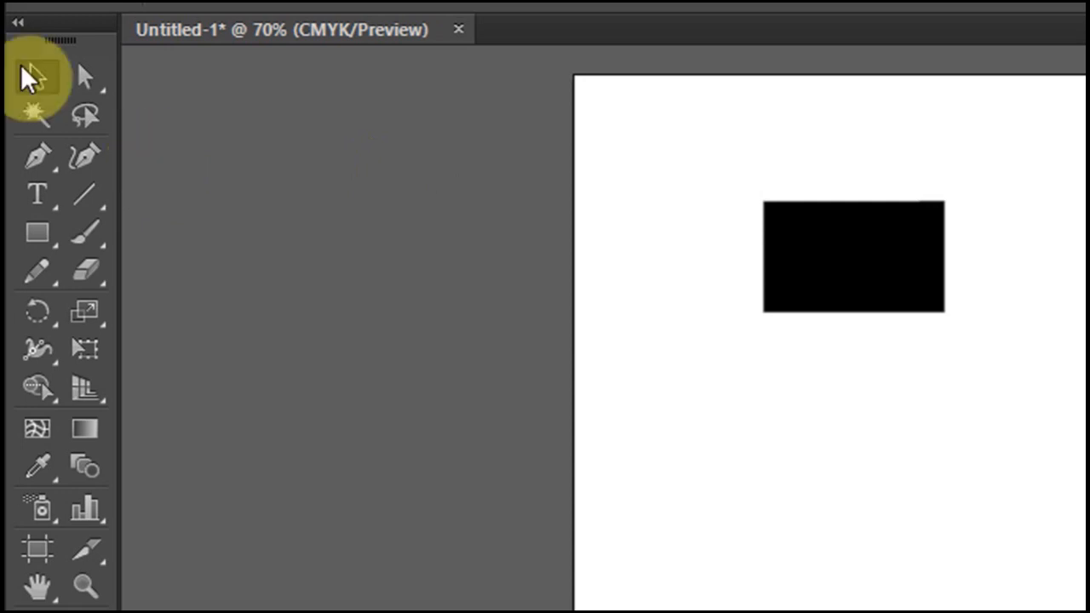
- Select the black rectangle with the Selection tool and move it across to the artboard's upper-right area
click(766, 255)
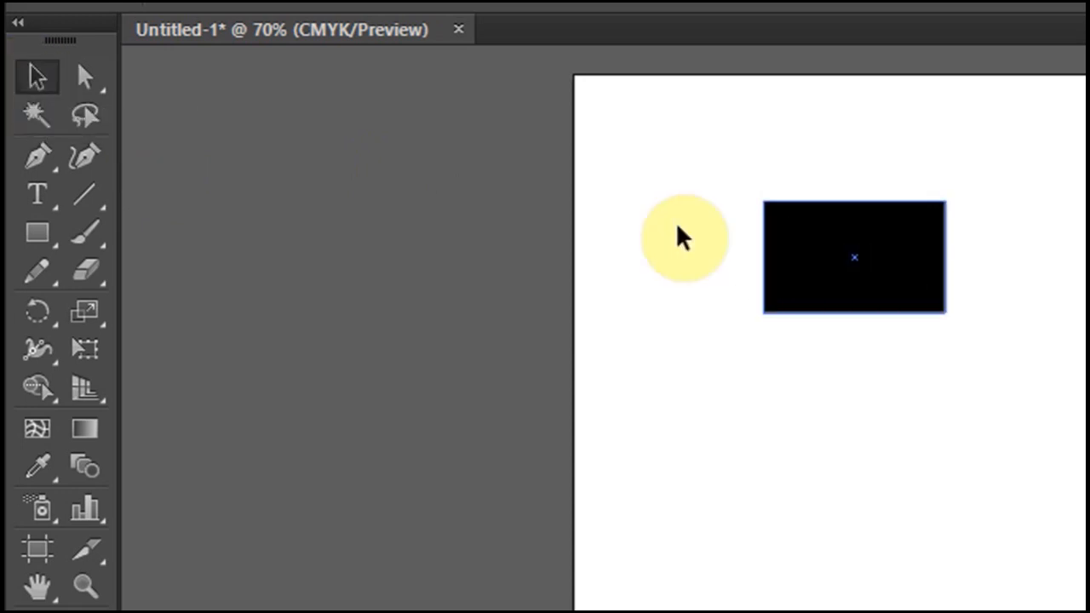
click(656, 234)
click(883, 287)
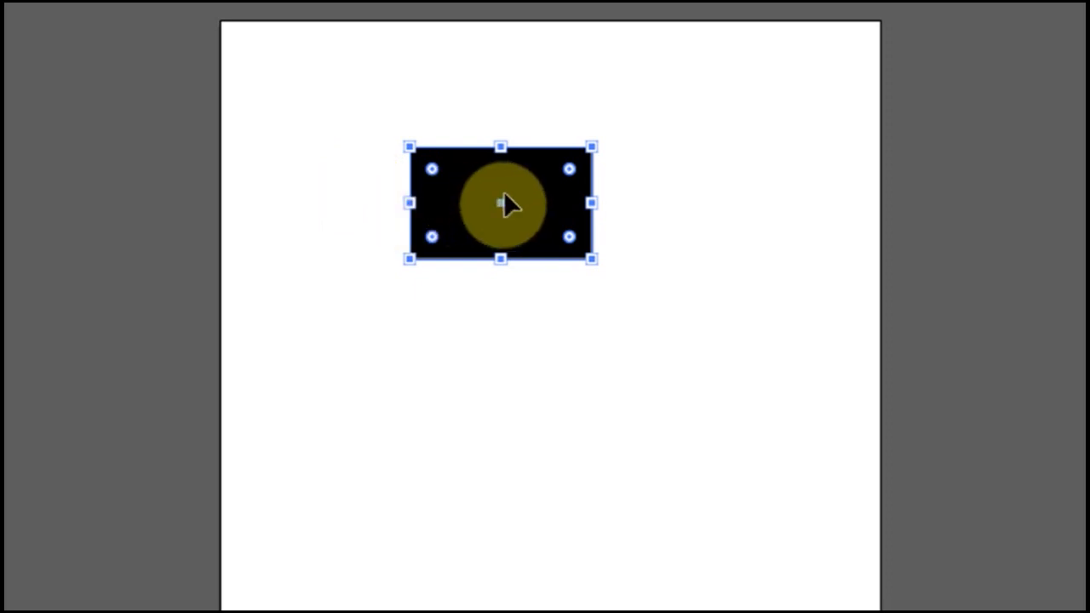
drag(516, 191, 742, 198)
click(638, 385)
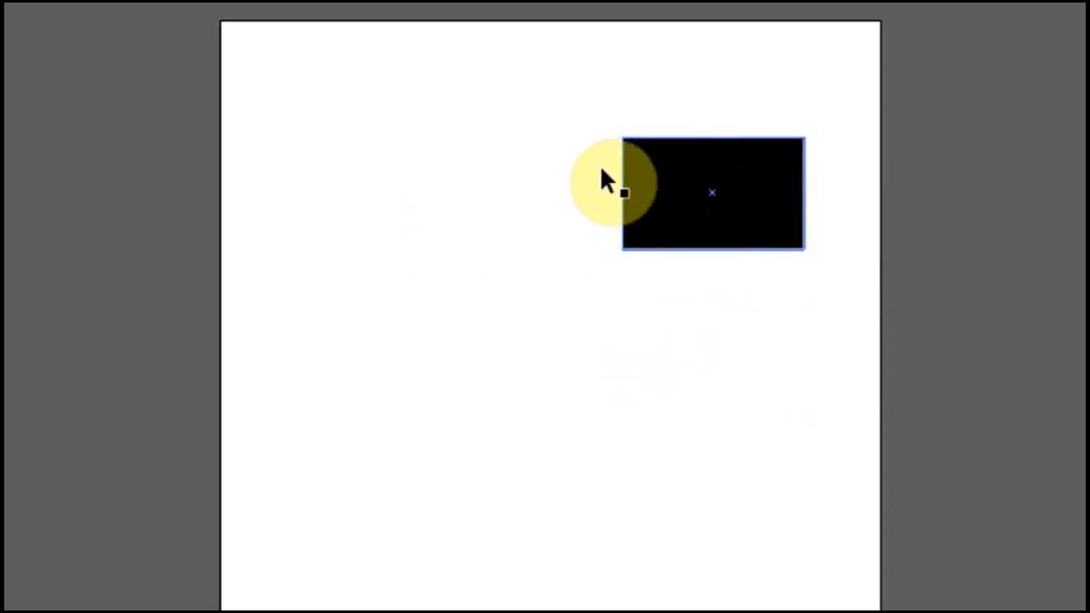
- Reselect the black rectangle and resize it by its corners, first enlarging it and finally making it smaller than its starting size
click(711, 196)
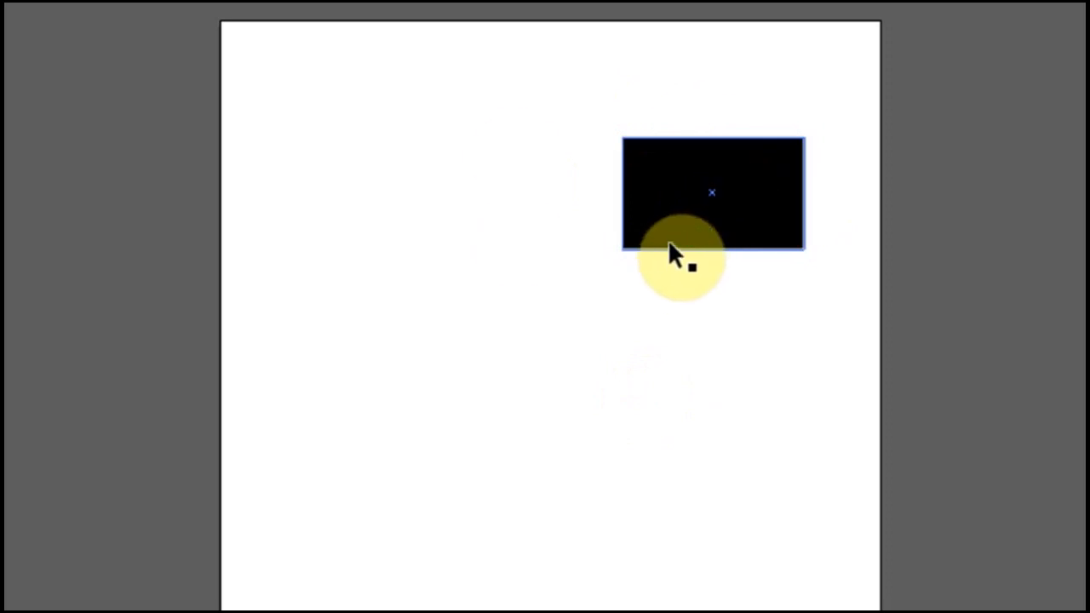
click(667, 311)
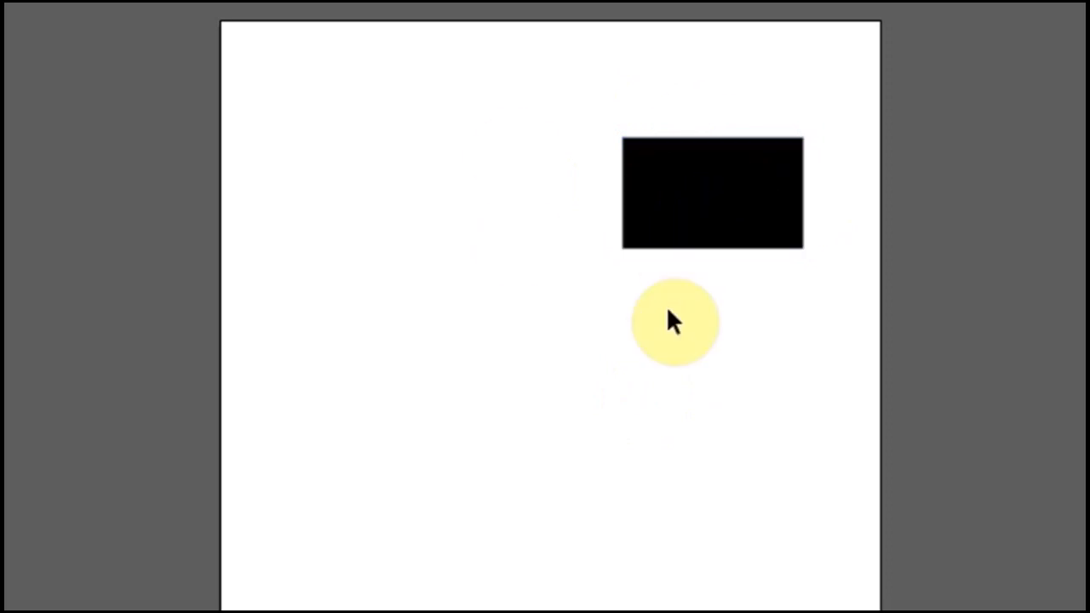
click(676, 230)
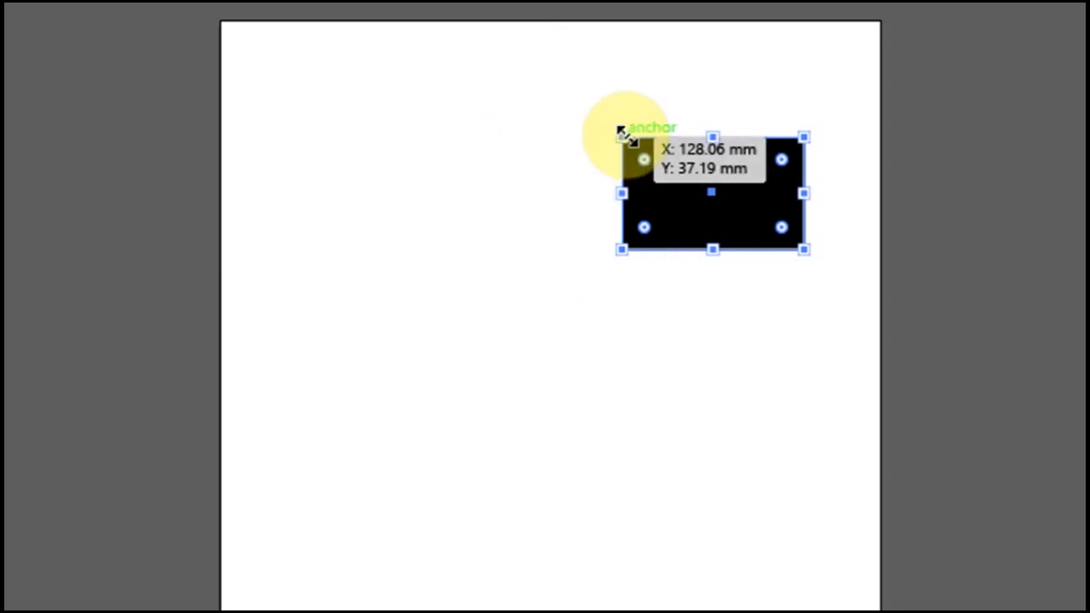
drag(622, 132, 550, 63)
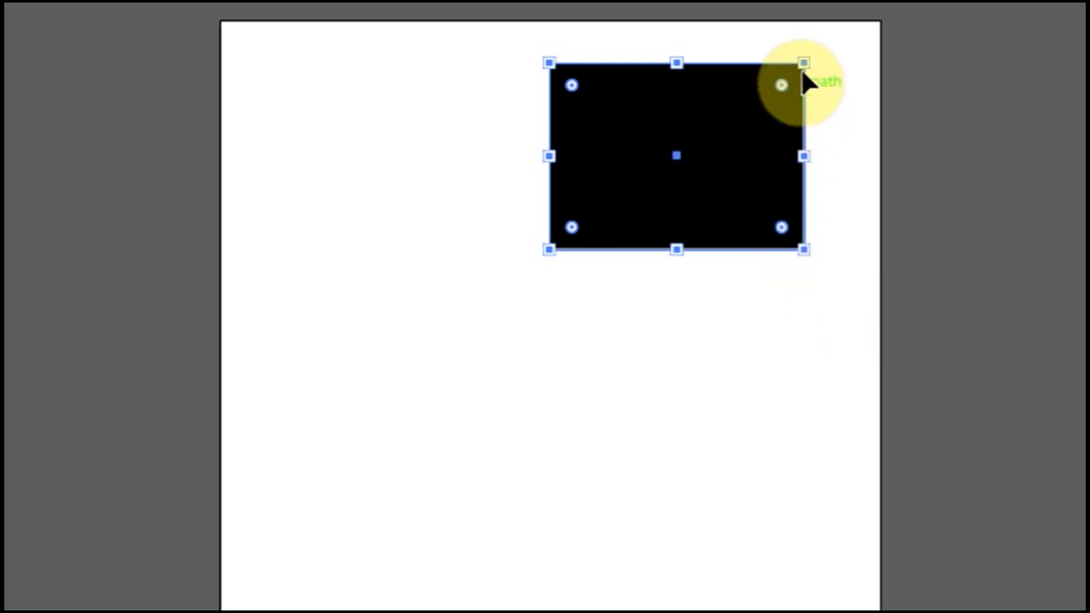
drag(803, 64, 713, 140)
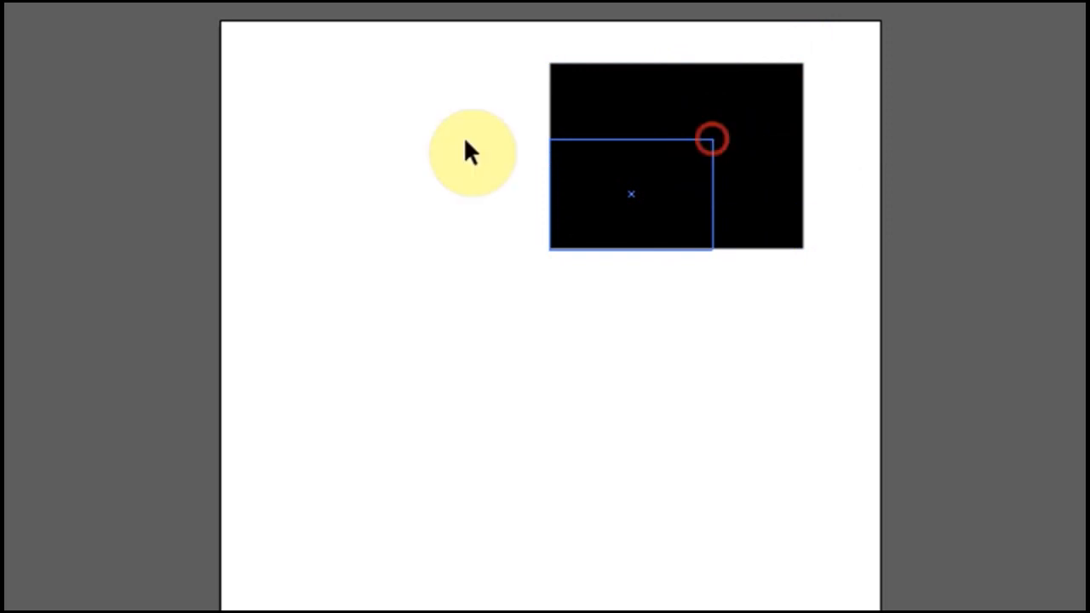
drag(549, 139, 566, 149)
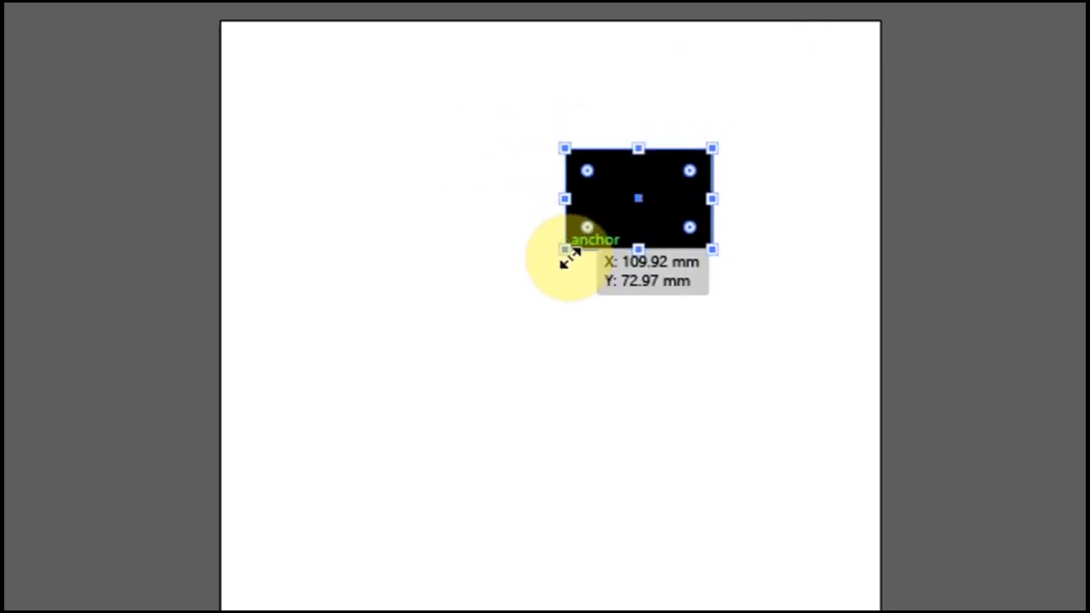
drag(564, 249, 583, 234)
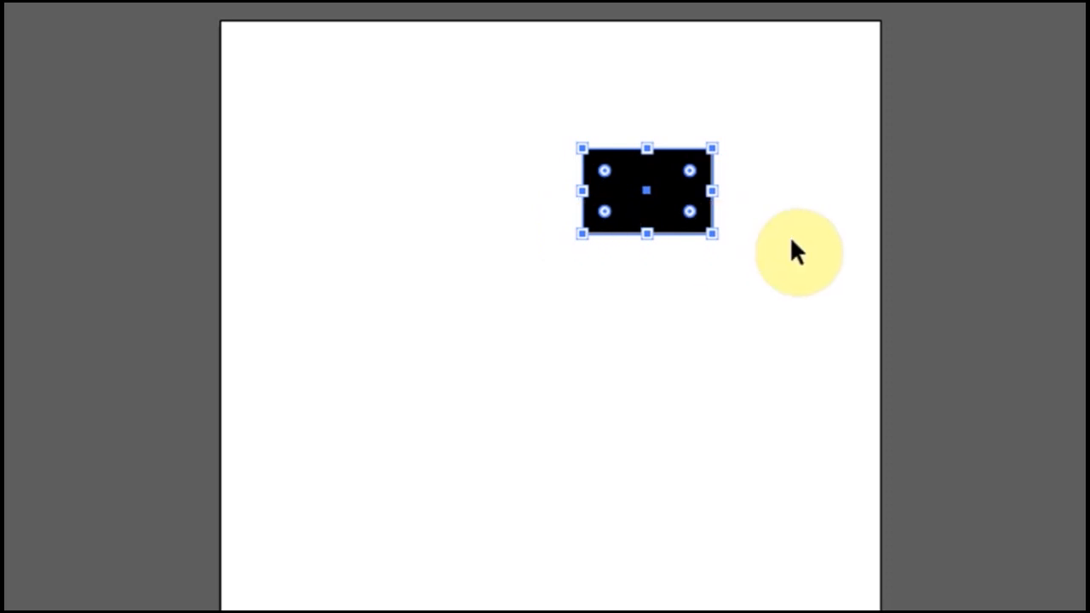
- Stretch the rectangle sideways and downward to about 116 mm wide and 134 mm high, finishing with it deselected
click(582, 199)
drag(582, 199, 347, 186)
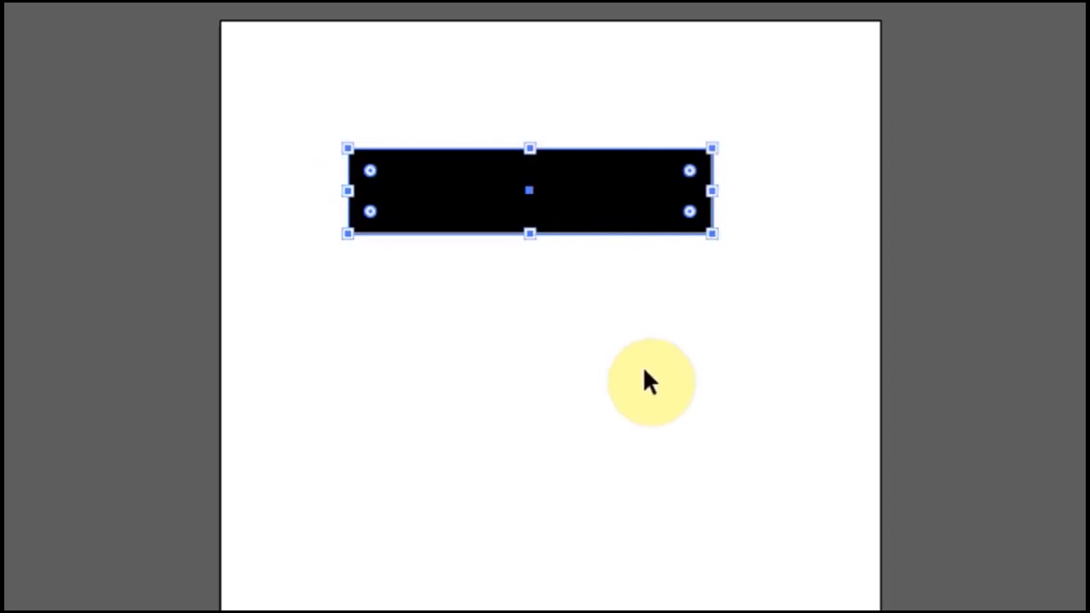
drag(531, 233, 564, 569)
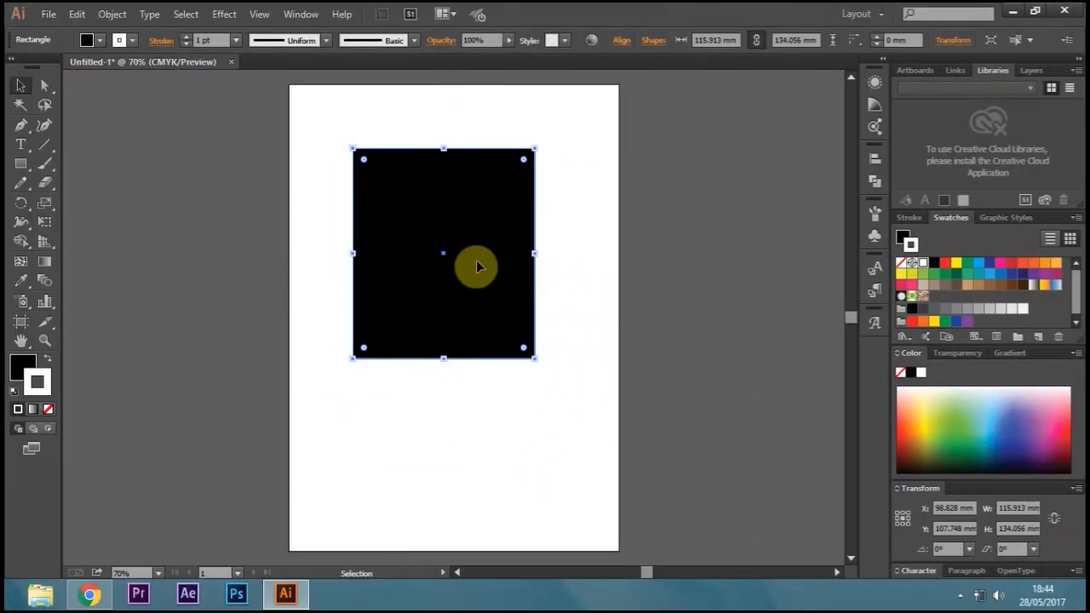
click(329, 204)
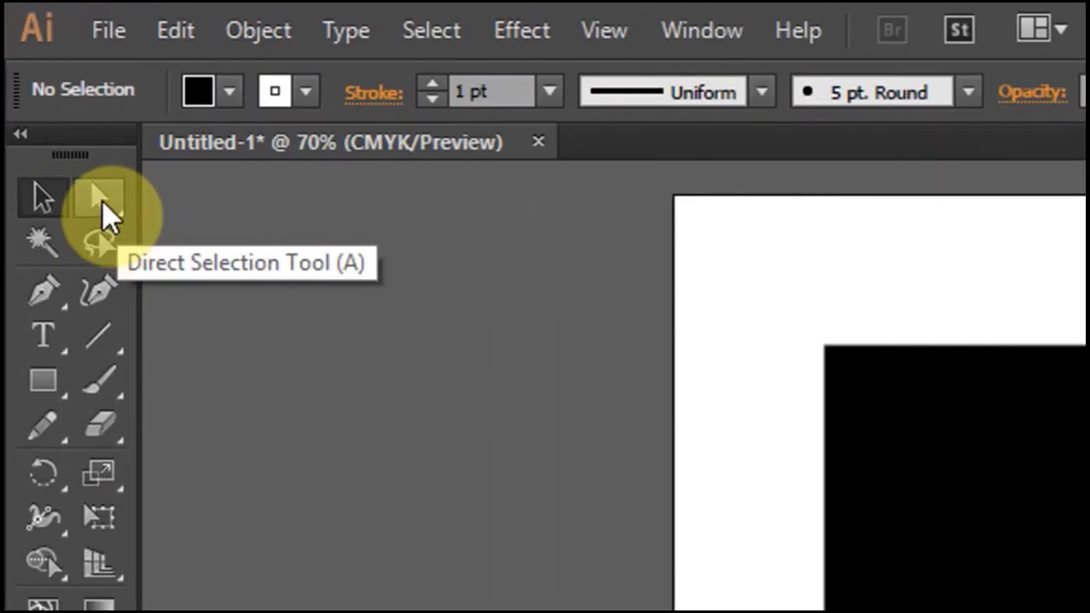
- Switch to the Direct Selection tool after trying the Group Selection tool, and delete the large black rectangle
click(100, 204)
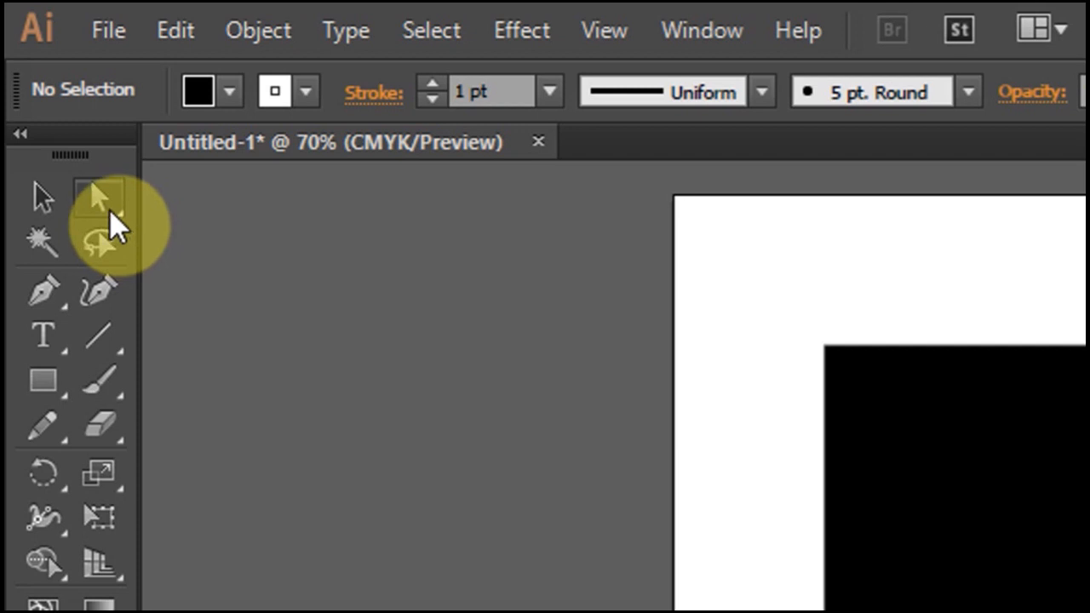
click(98, 202)
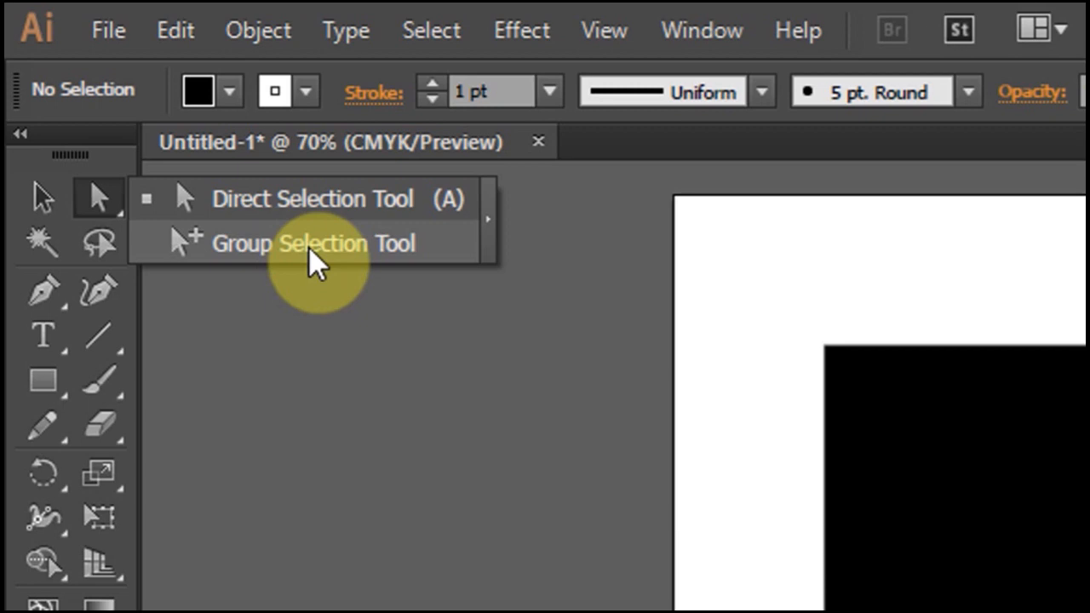
click(310, 249)
click(102, 206)
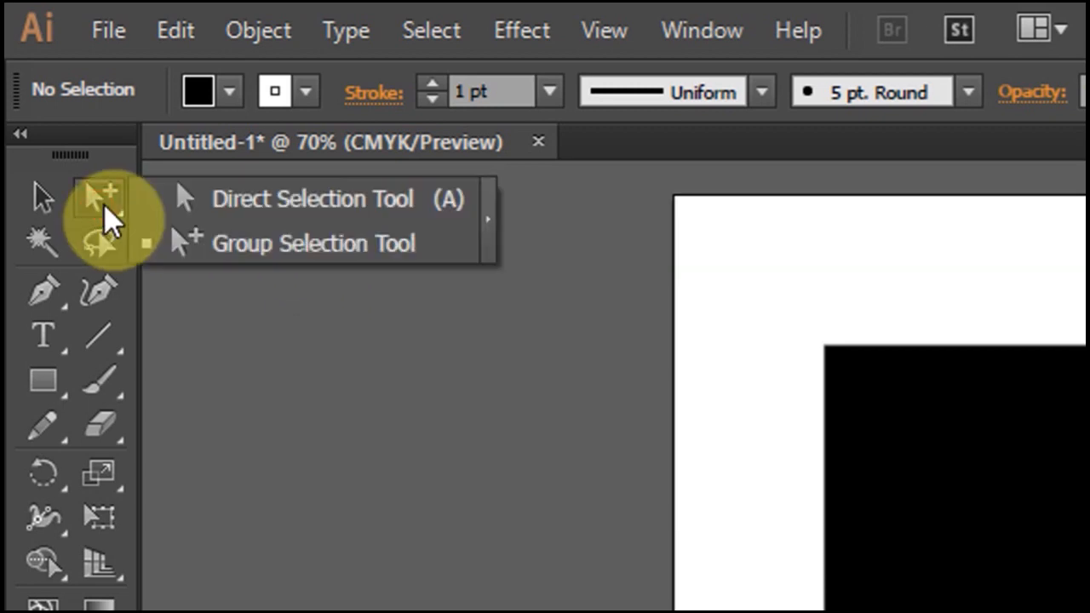
click(179, 213)
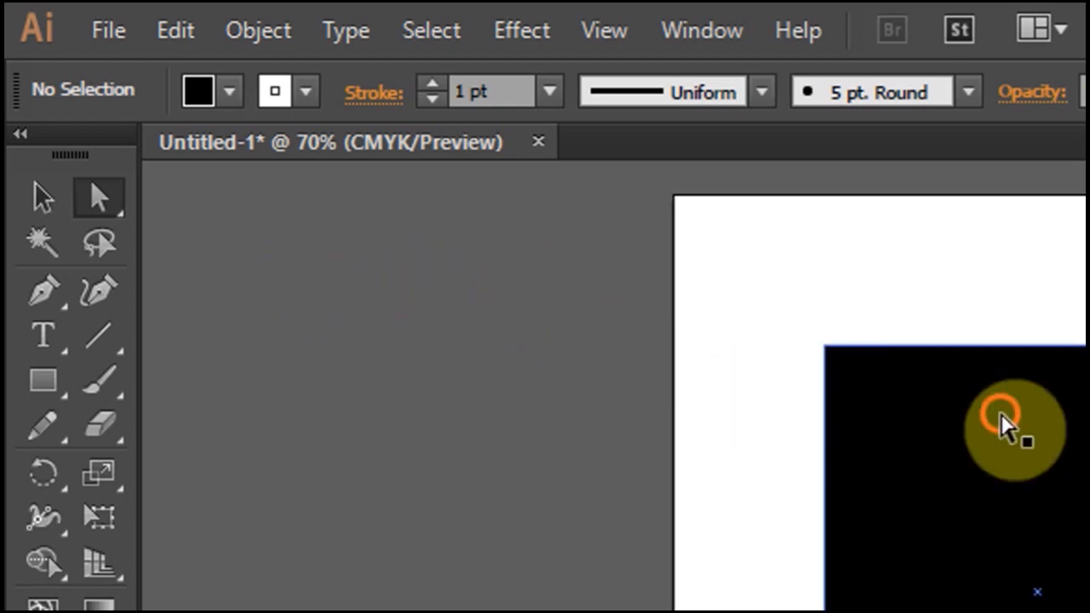
click(941, 428)
key(Delete)
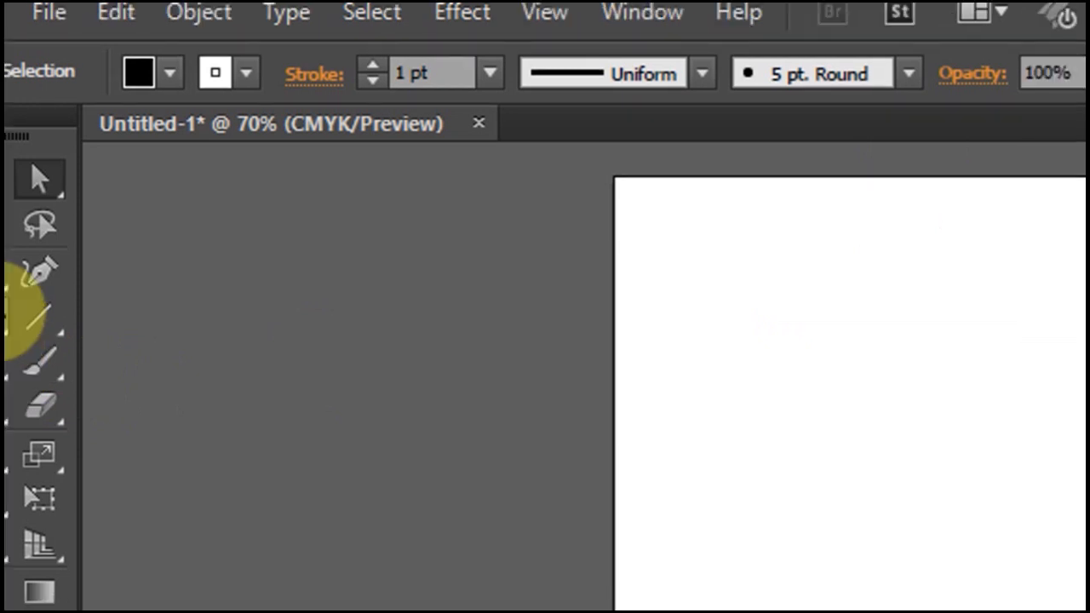
- Draw a closed, irregular four-cornered shape in the upper half of the artboard with the Pen tool
click(40, 271)
click(815, 490)
click(1019, 387)
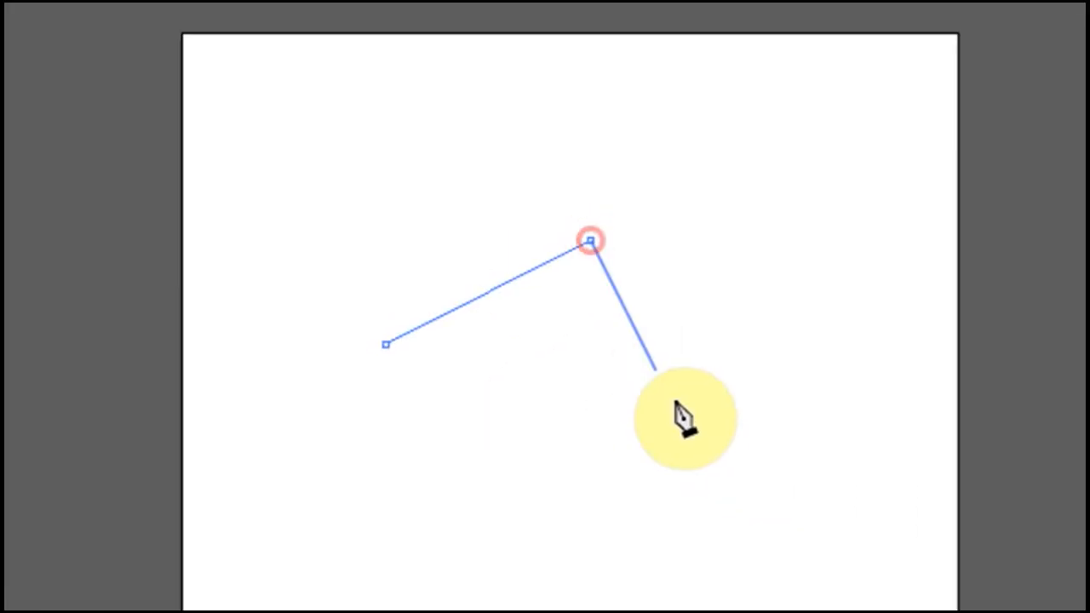
click(696, 431)
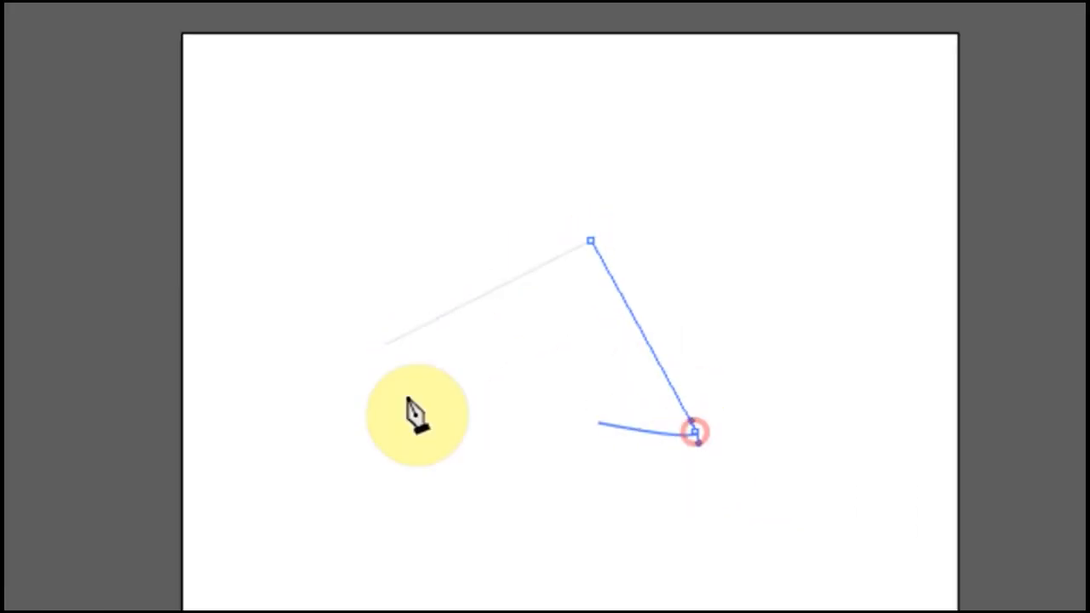
click(426, 418)
click(388, 345)
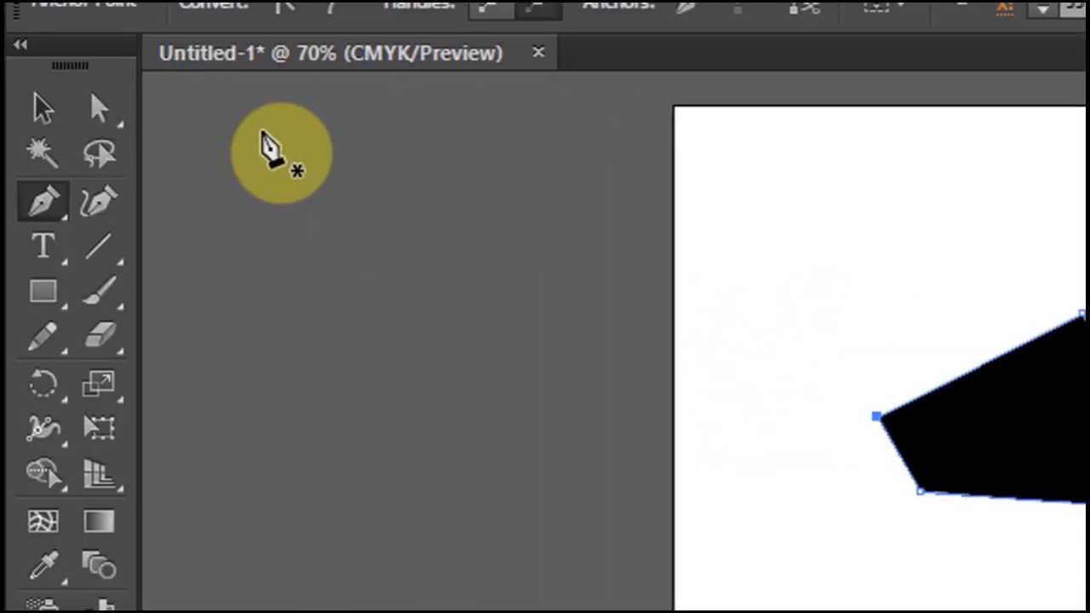
- Reshape the four-cornered shape with the Direct Selection tool by moving its top anchor upward and its two lower anchors downward
click(113, 108)
click(671, 359)
click(830, 417)
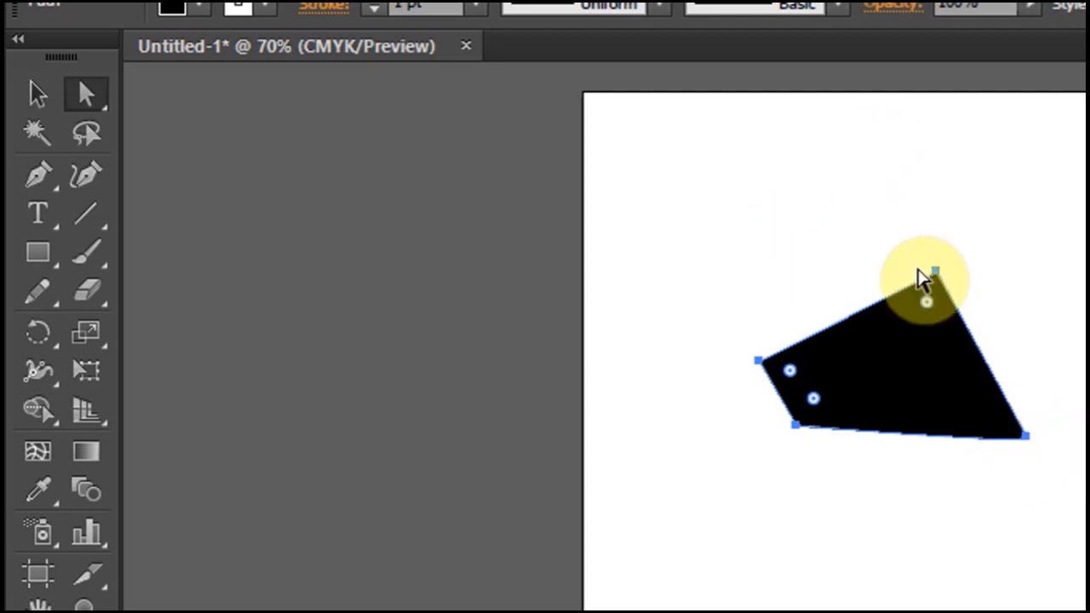
click(937, 238)
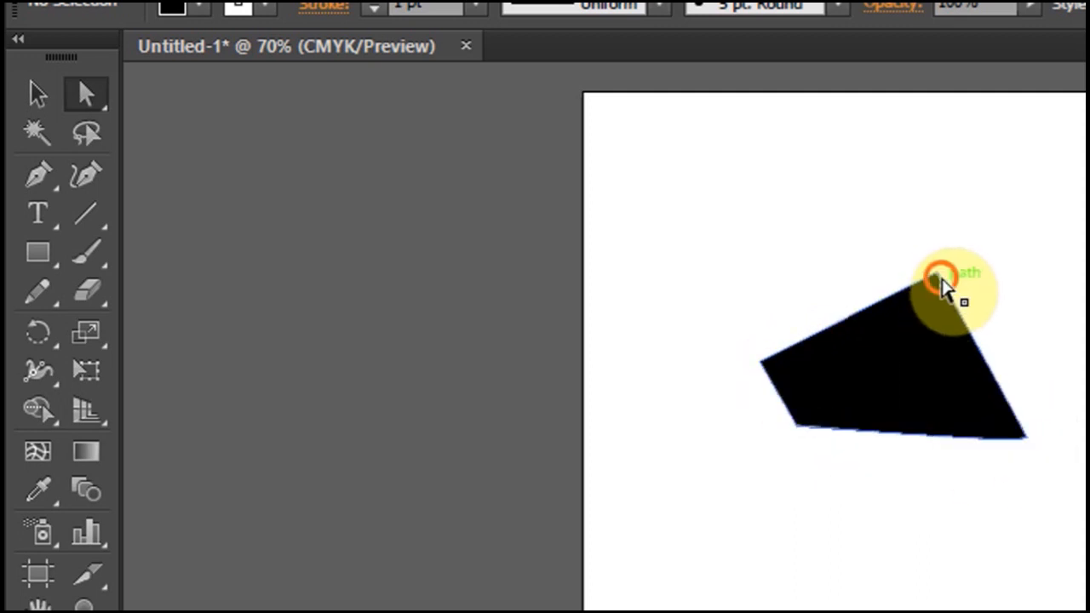
click(937, 270)
drag(939, 272, 974, 182)
drag(1027, 441, 1027, 513)
drag(805, 441, 775, 475)
click(1080, 305)
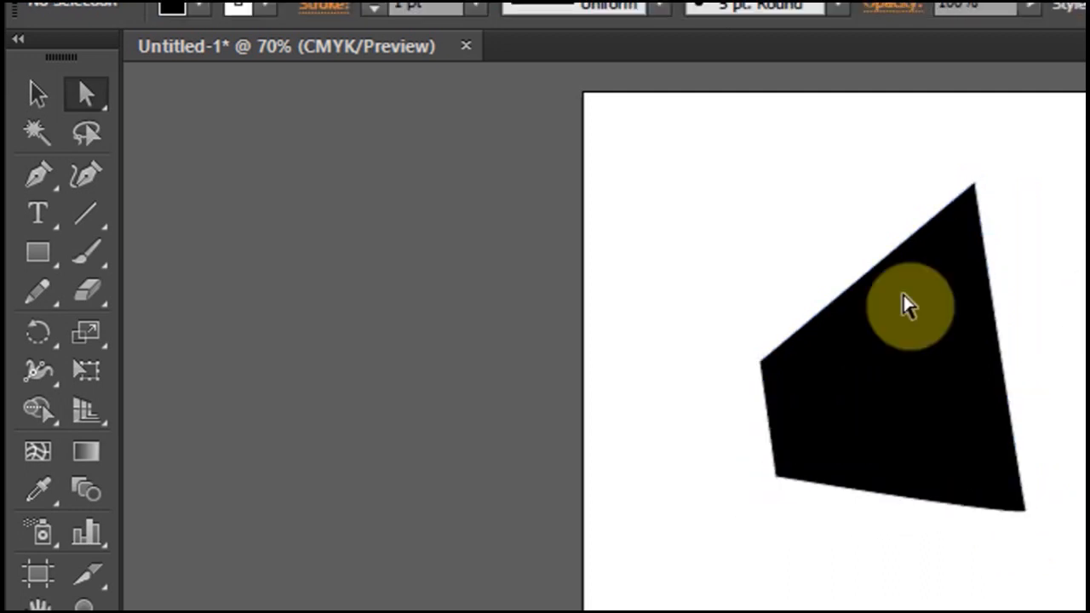
- Select the whole four-cornered shape with the Selection tool and deselect it again
click(45, 92)
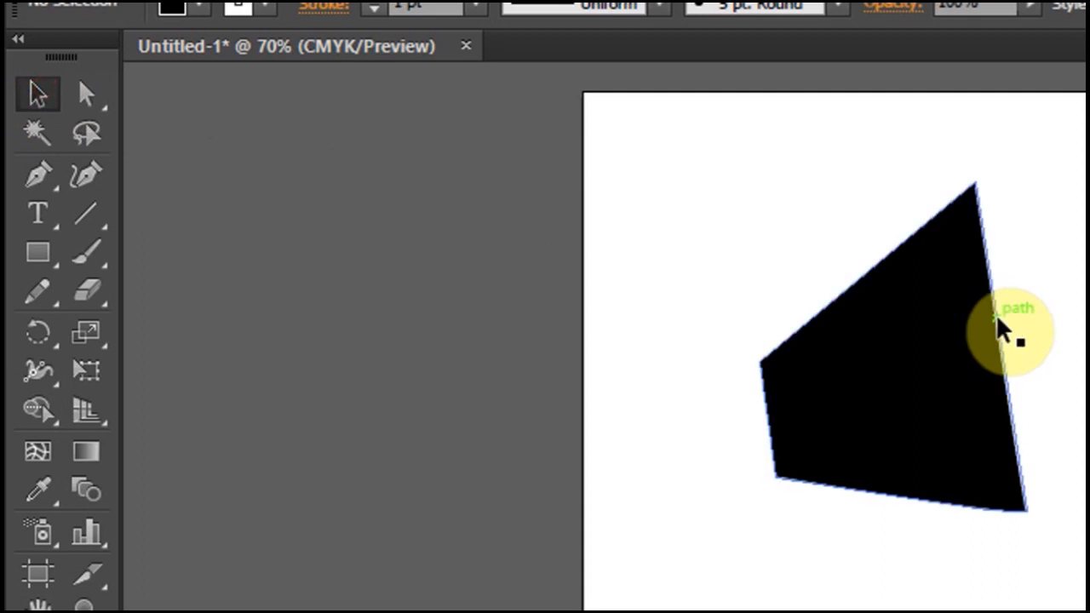
click(954, 316)
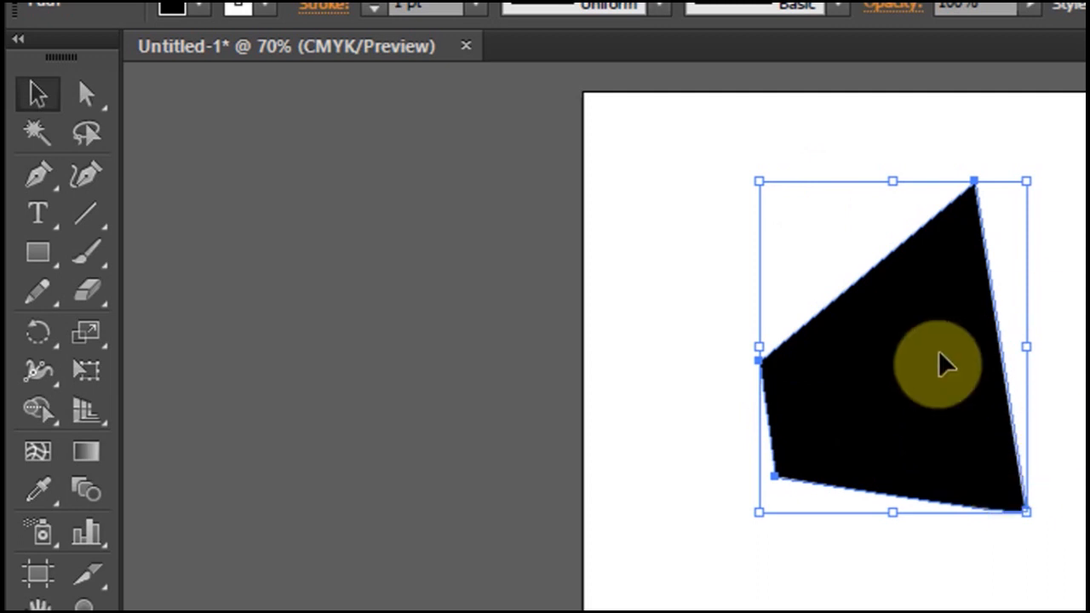
click(674, 272)
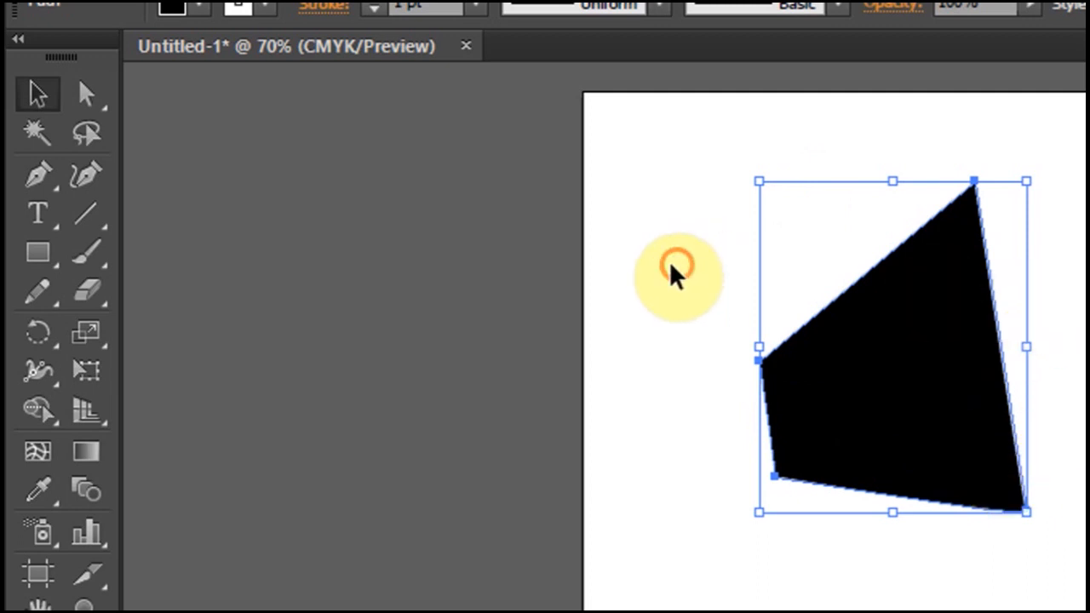
- Switch to the Group Selection tool and delete the black four-cornered shape
drag(104, 93, 226, 129)
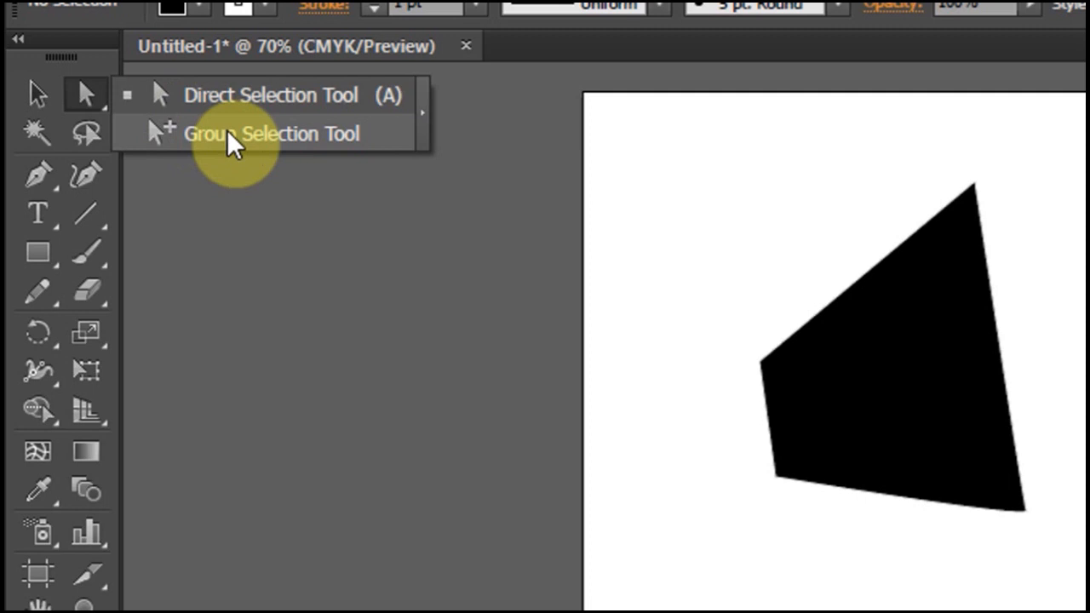
drag(226, 130, 227, 129)
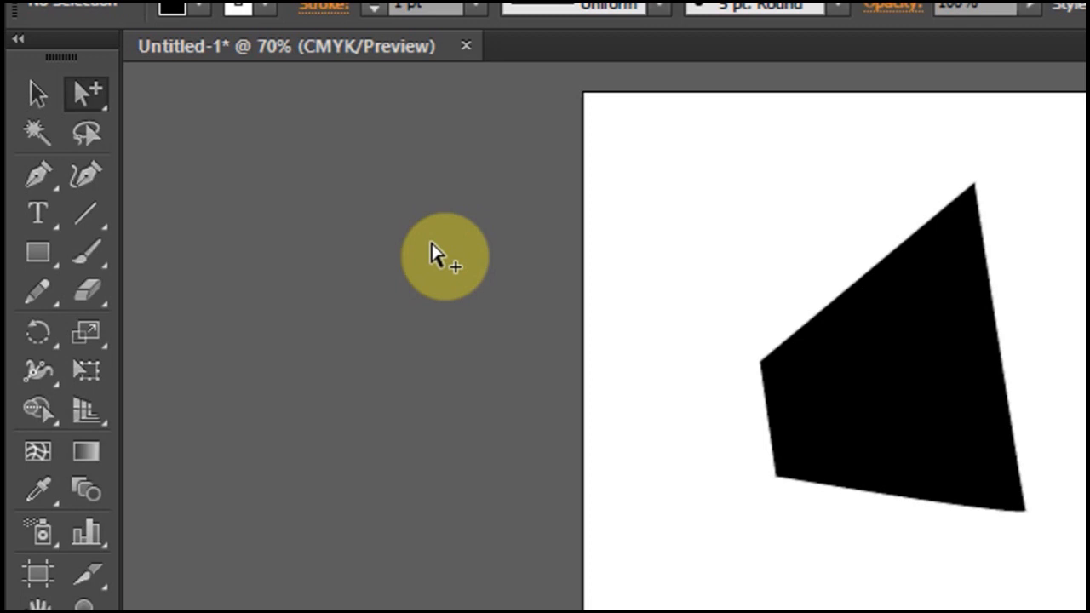
click(91, 100)
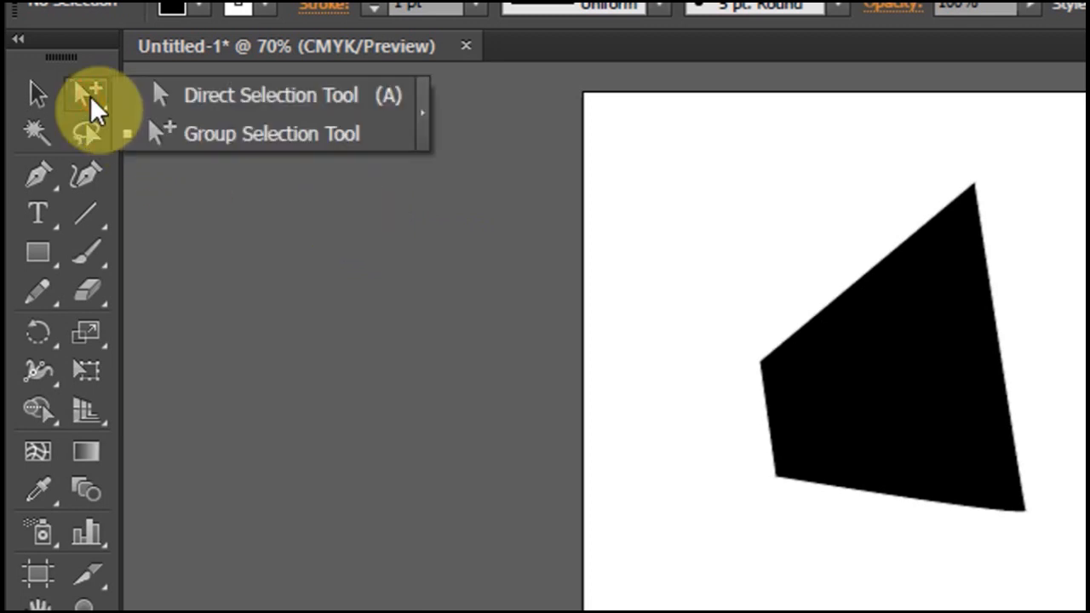
click(423, 301)
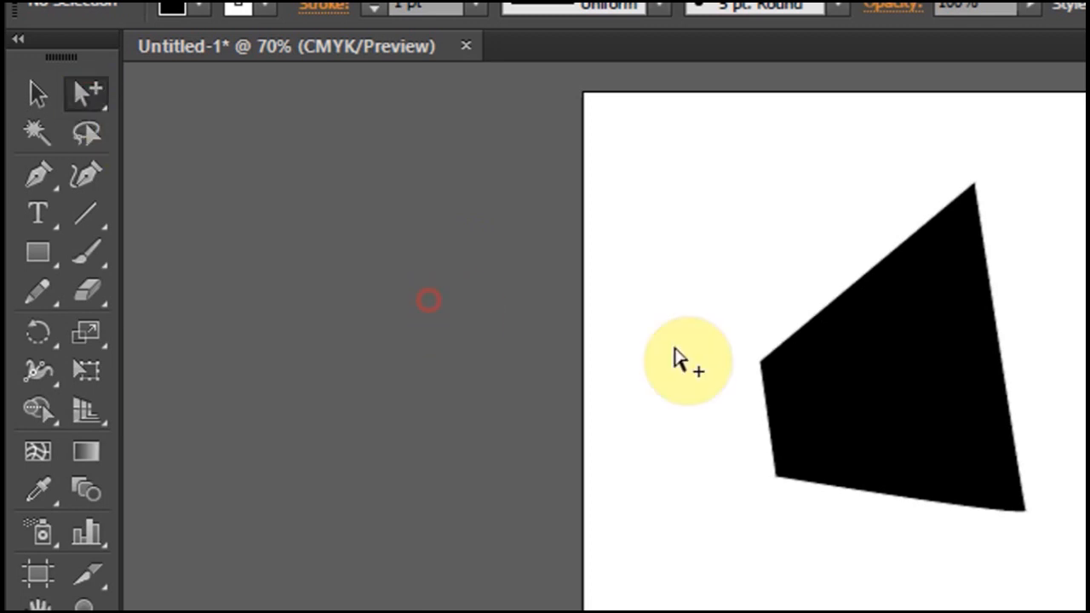
click(905, 389)
key(Delete)
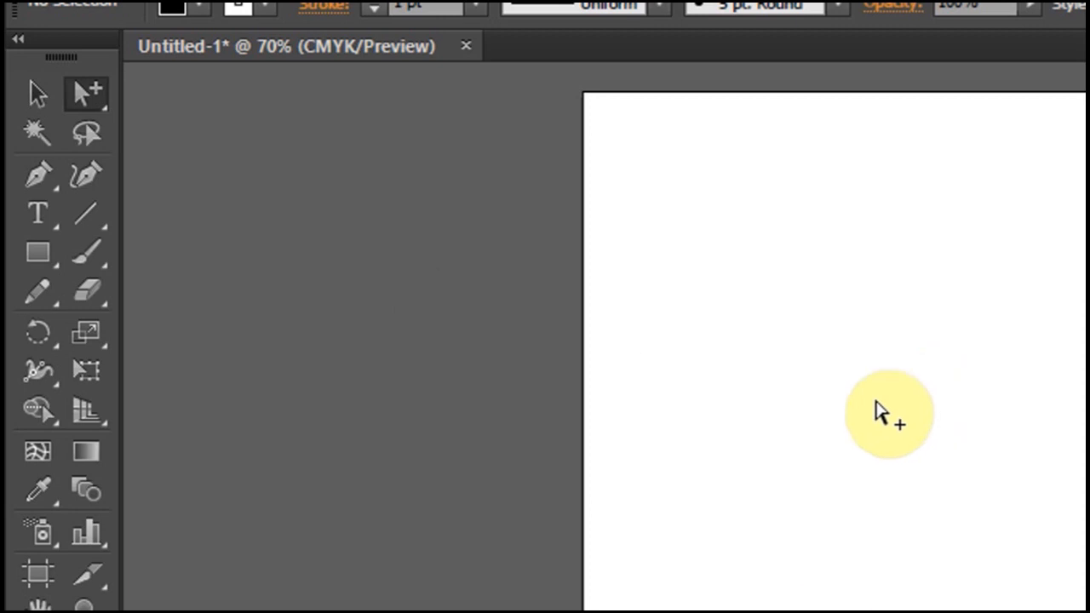
- Draw four separate black rectangles of different sizes in the upper half of the artboard with the Rectangle tool
click(29, 264)
drag(746, 252, 838, 305)
drag(935, 335, 1066, 425)
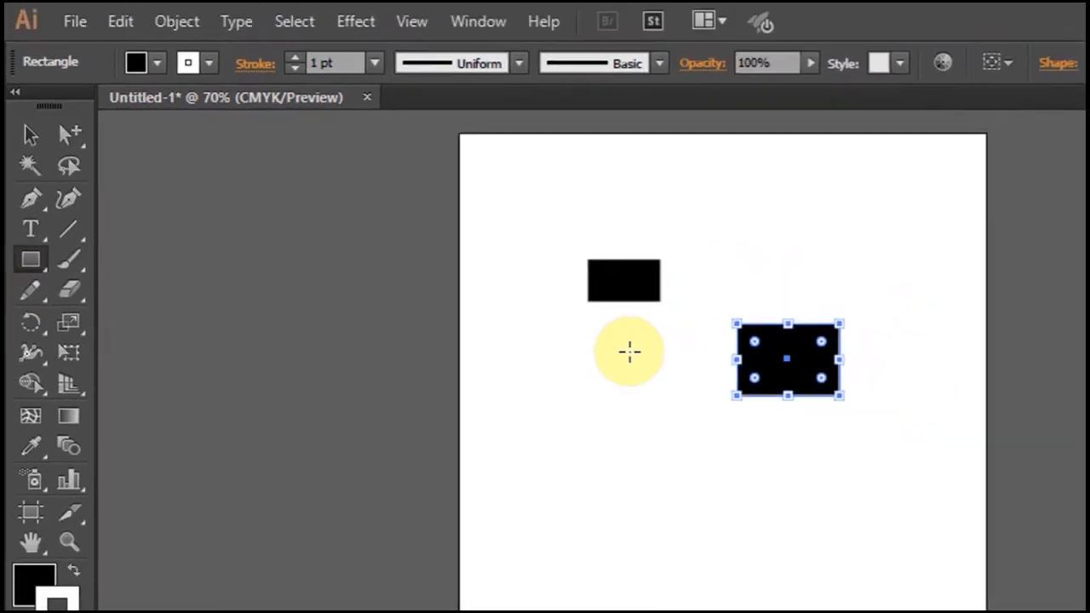
drag(630, 351, 691, 405)
drag(628, 447, 685, 480)
- Select all four black rectangles with the Selection tool, group them and deselect the group
click(49, 136)
drag(503, 233, 924, 588)
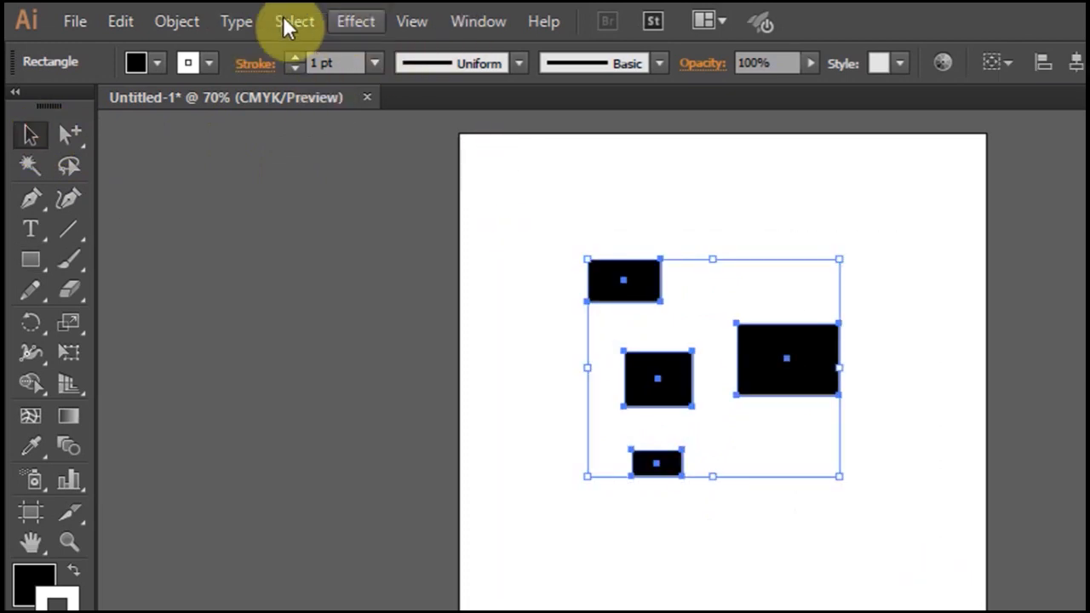
click(188, 20)
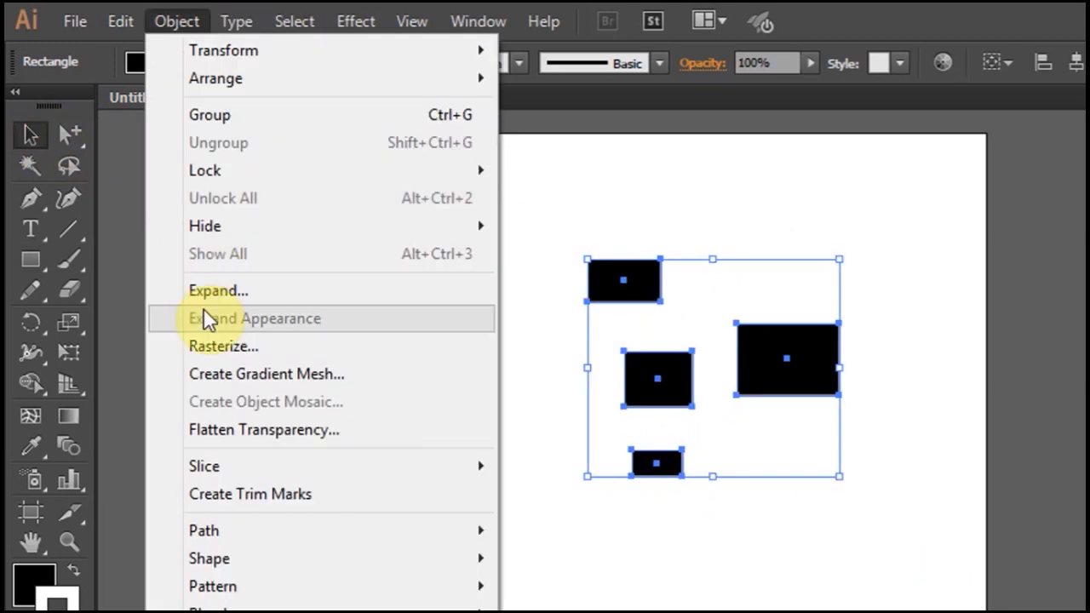
click(218, 116)
click(868, 502)
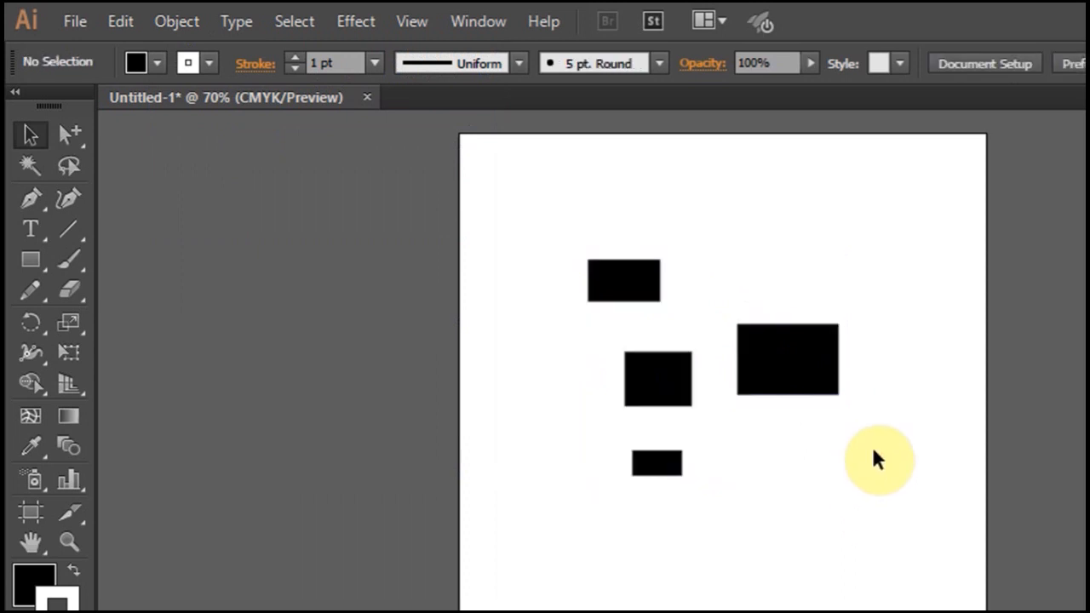
- Select the whole group with the Selection tool through different member rectangles, clearing the selection after each try
click(824, 379)
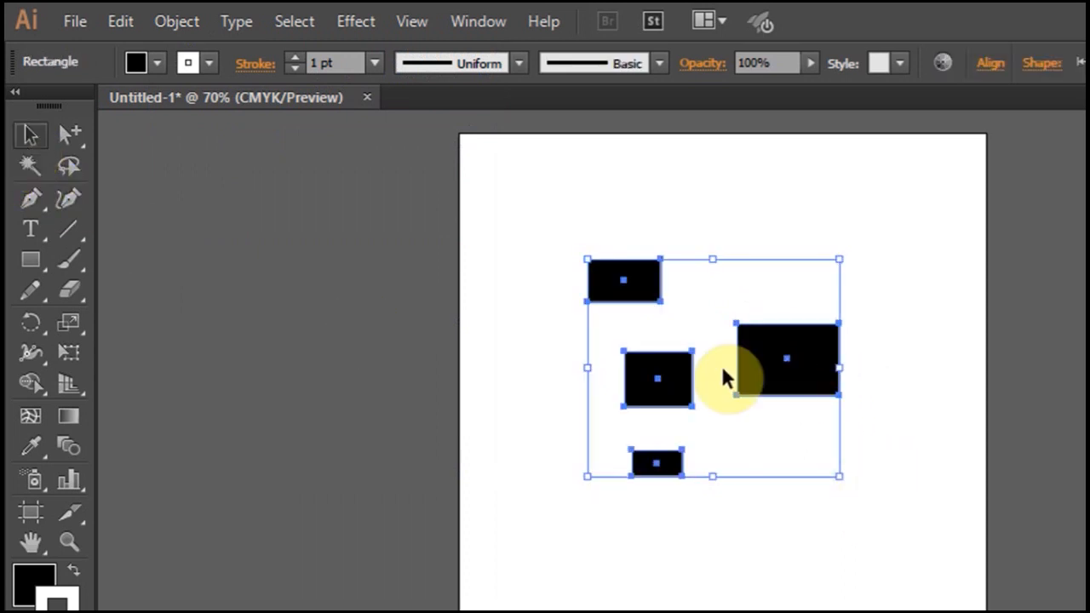
click(823, 528)
click(796, 368)
click(918, 591)
click(791, 339)
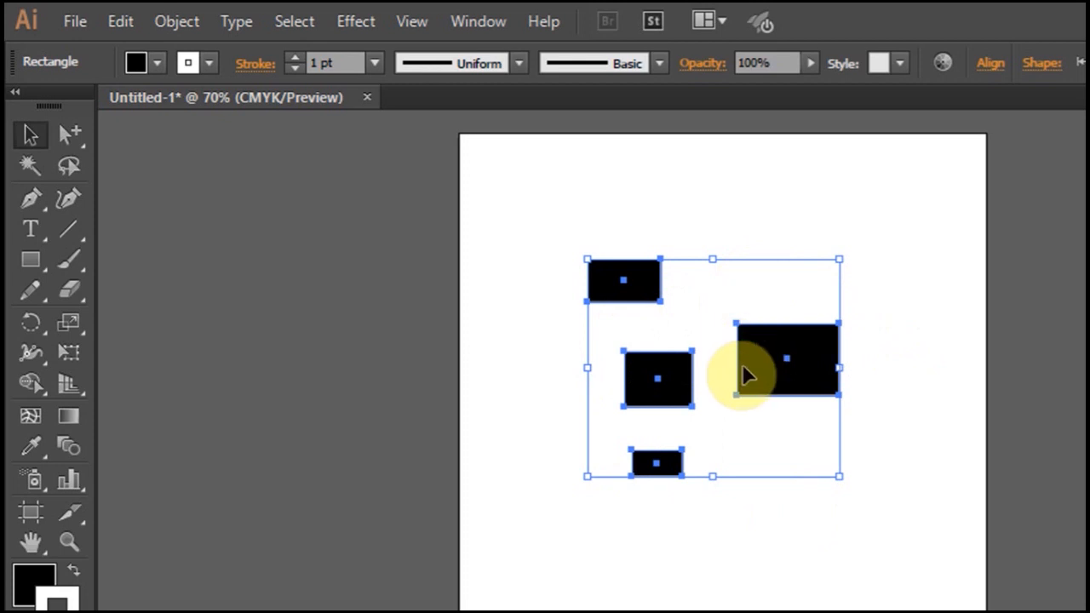
click(775, 536)
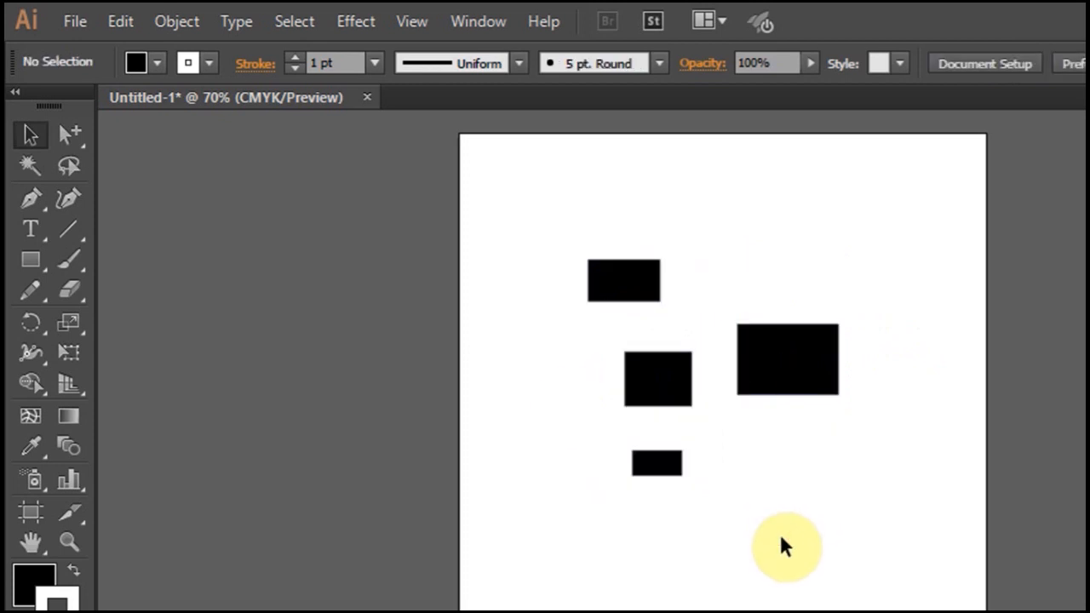
click(606, 281)
click(565, 427)
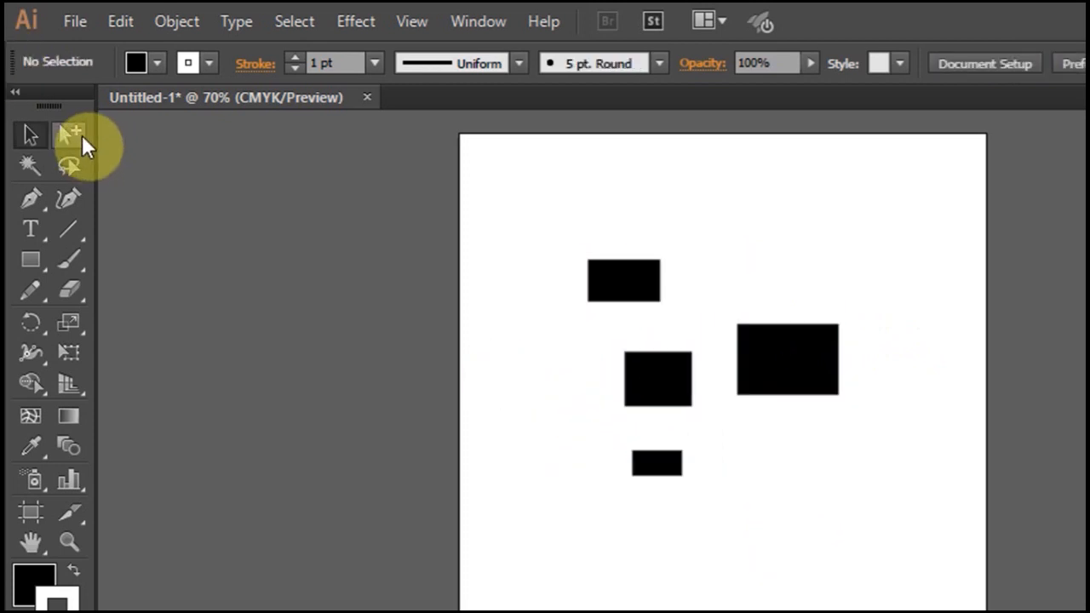
- Pick individual rectangles inside the group with the Group Selection tool and move the smallest one slightly downward
drag(83, 145, 170, 185)
click(607, 292)
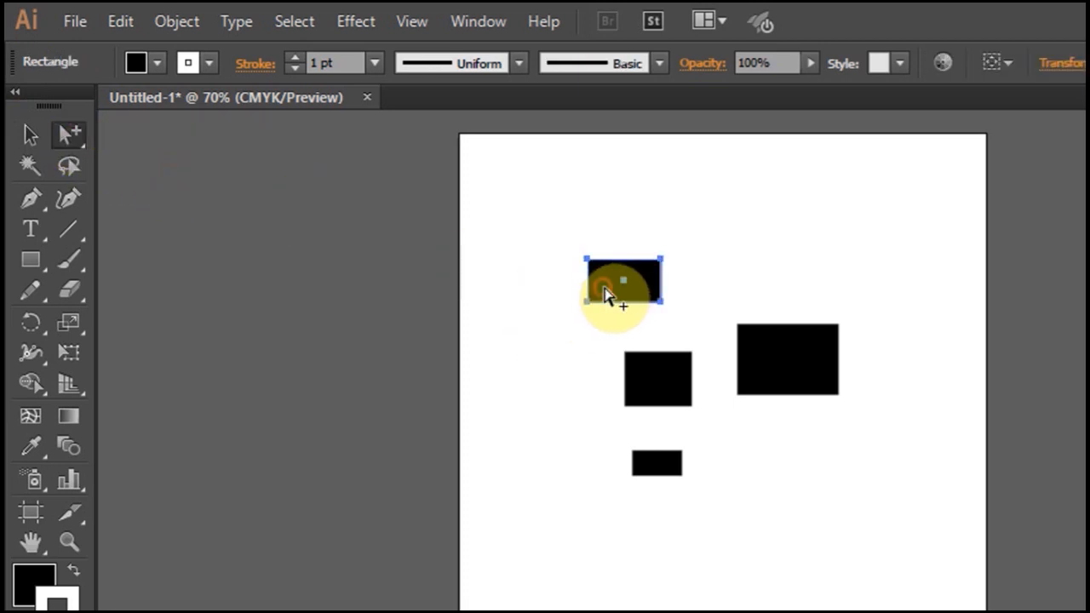
shift+click(669, 384)
click(790, 367)
click(651, 285)
click(669, 465)
drag(669, 464, 666, 491)
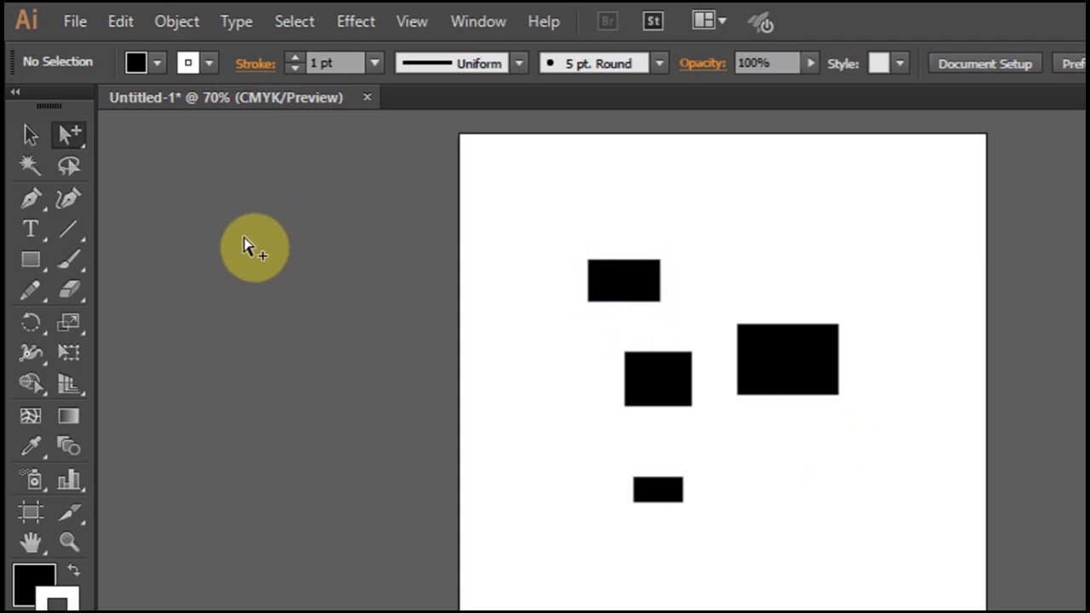
- Select the uppermost rectangle in the group, set its stroke to green and swap fill and stroke
click(658, 281)
click(1085, 589)
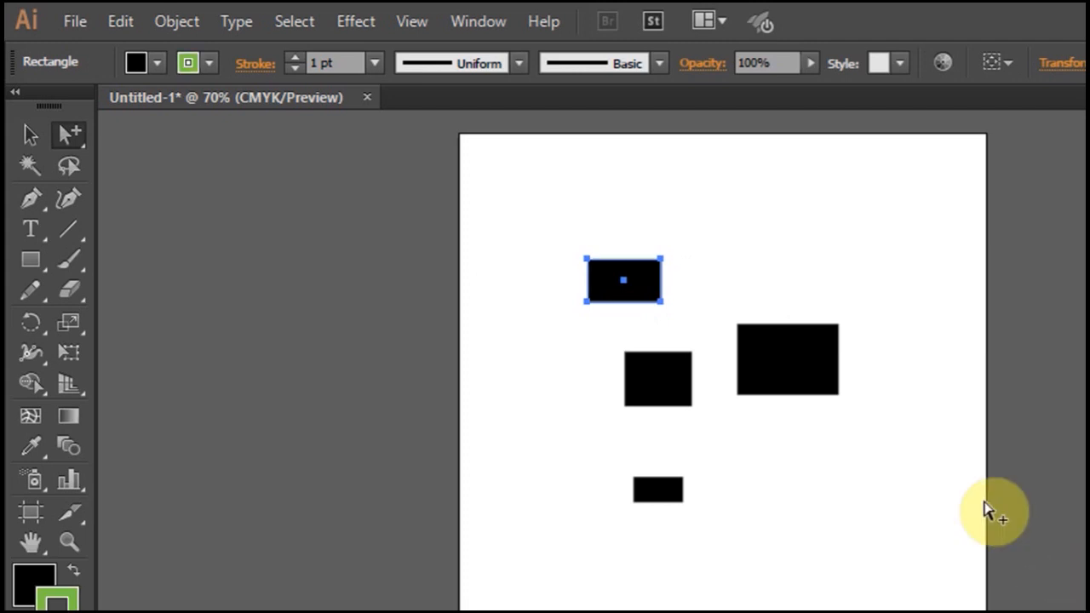
click(79, 579)
- Select the largest rectangle in the group, set its stroke to blue and swap fill and stroke
click(791, 366)
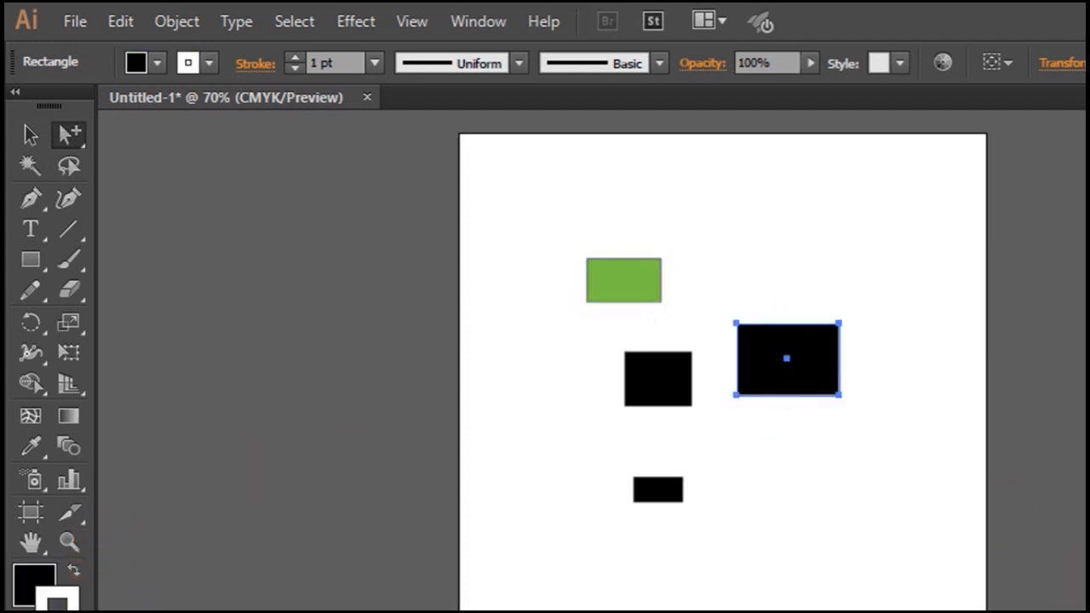
click(1044, 557)
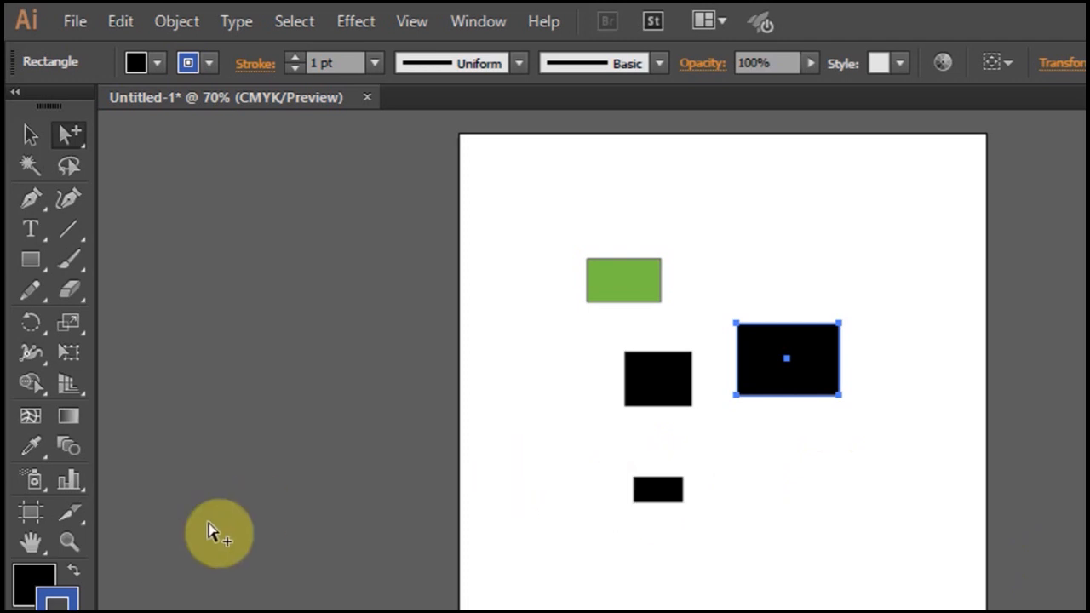
click(73, 571)
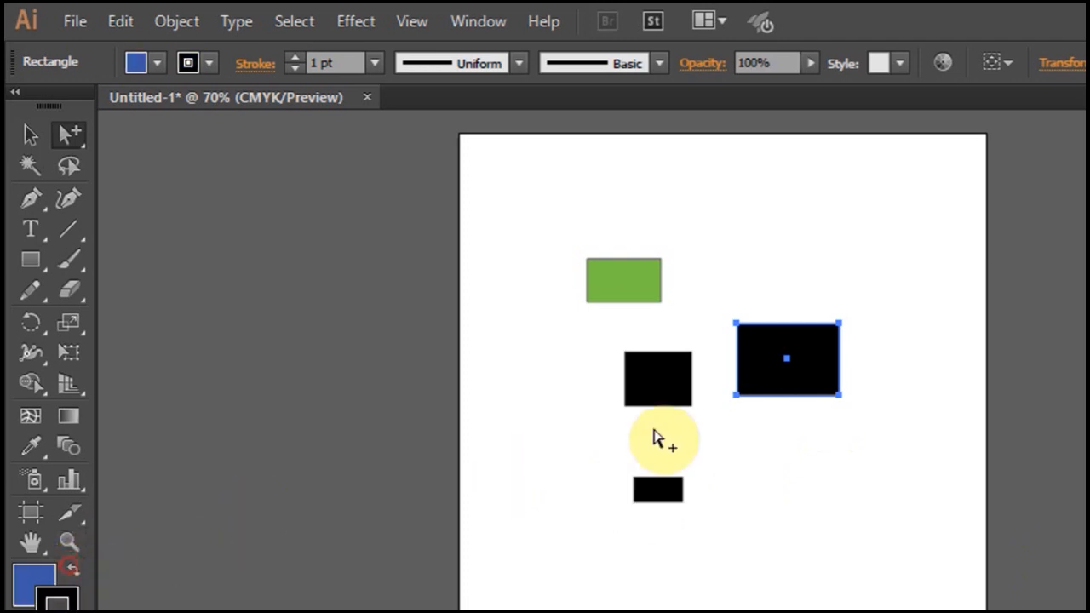
- Copy the large rectangle's blue appearance onto the smallest rectangle with the Eyedropper tool, then deselect it
click(655, 492)
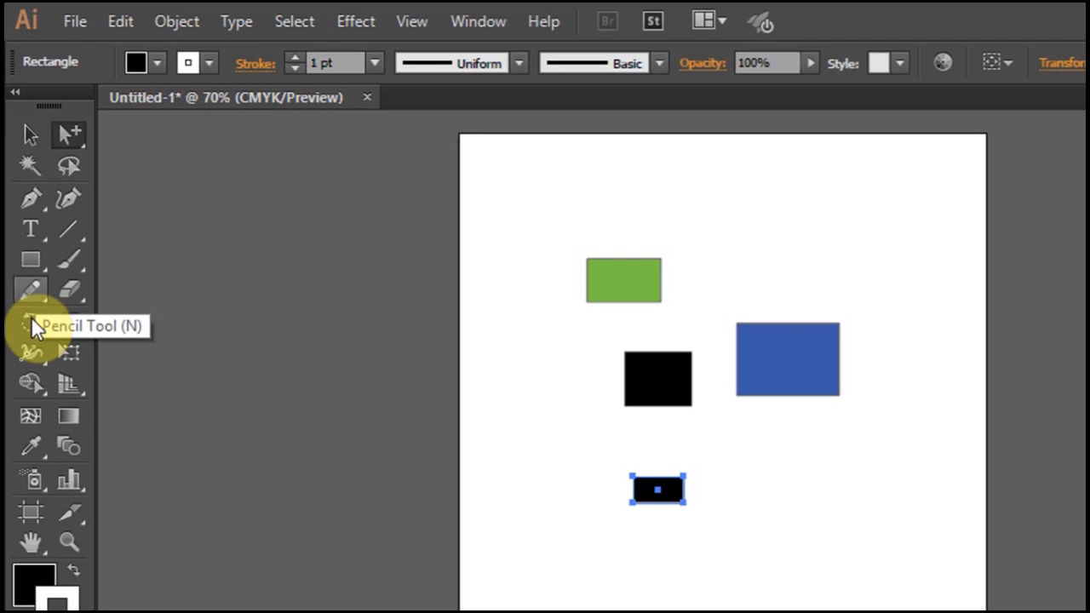
click(30, 446)
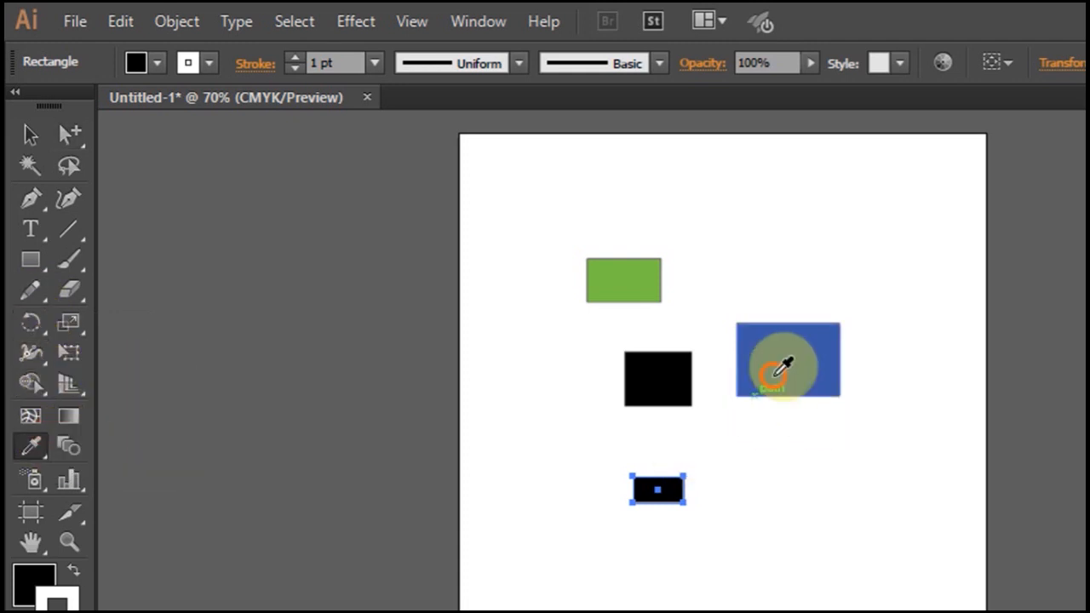
click(786, 357)
click(30, 134)
click(567, 216)
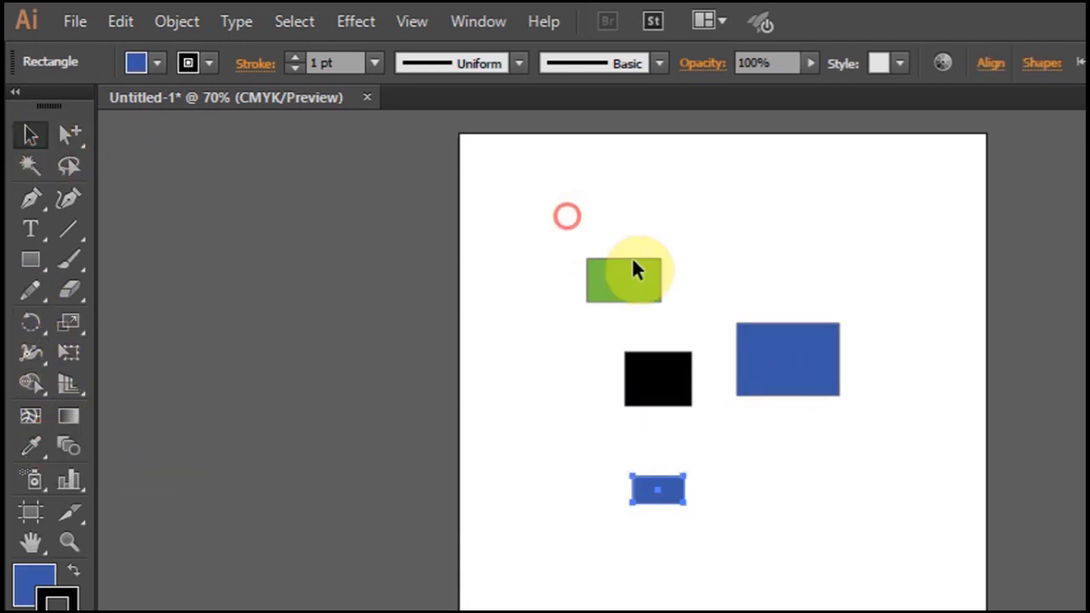
- Use the Magic Wand tool to select both blue rectangles by color, then deselect them and select the green rectangle
click(37, 170)
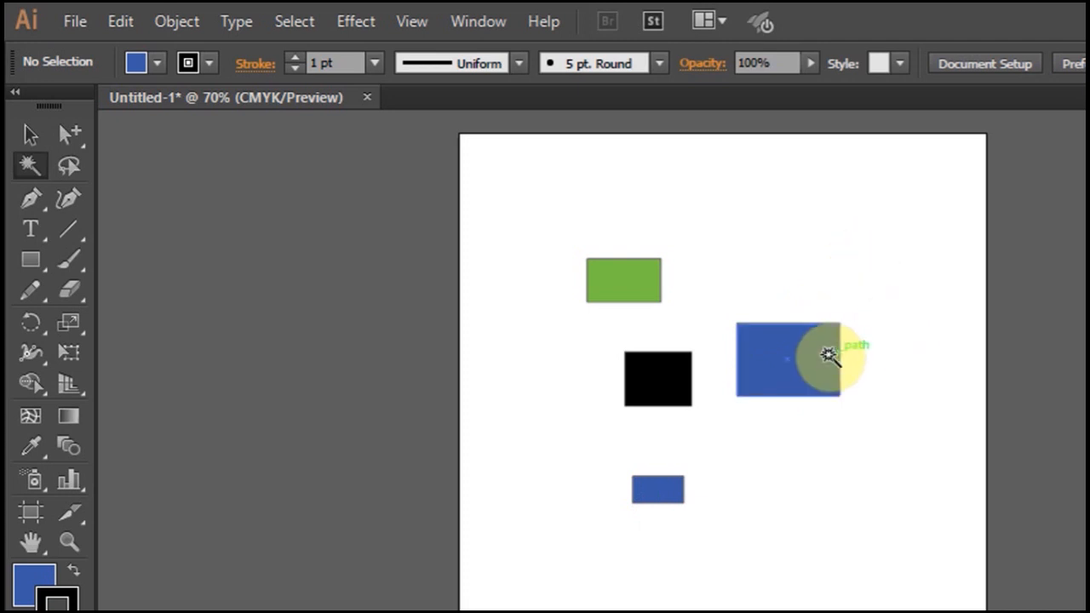
click(827, 355)
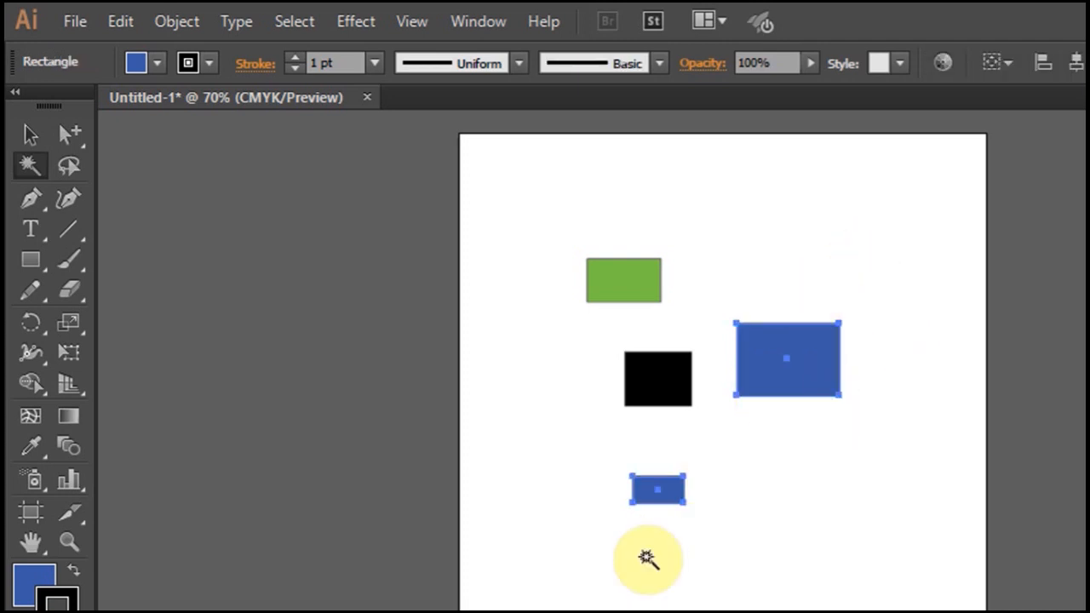
click(877, 258)
click(638, 293)
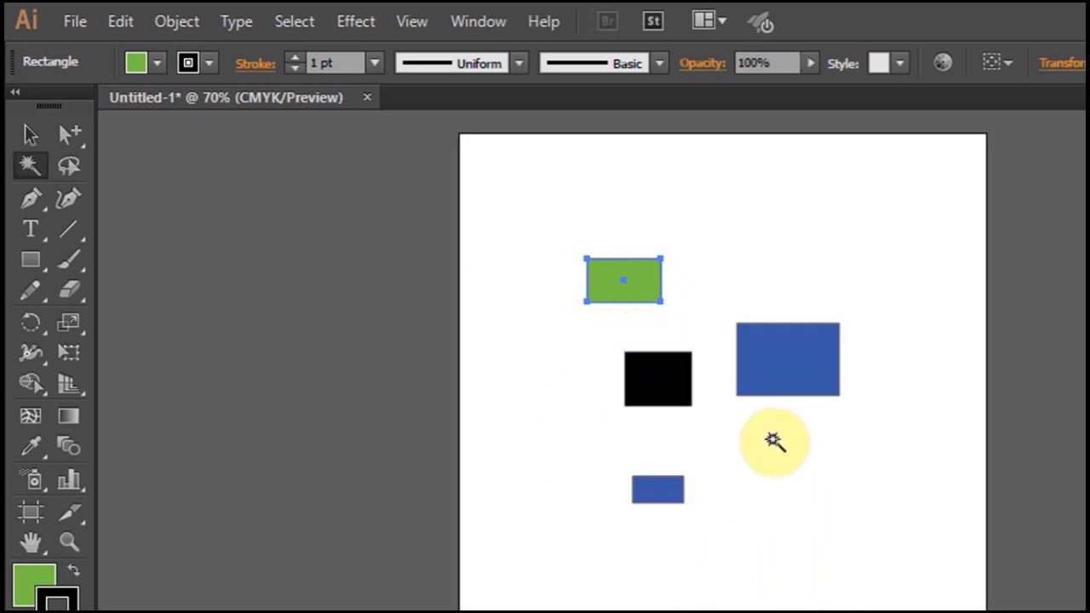
- Use the Lasso tool to make several freehand selections around the colored rectangles, clearing the selection between tries
click(70, 166)
click(620, 332)
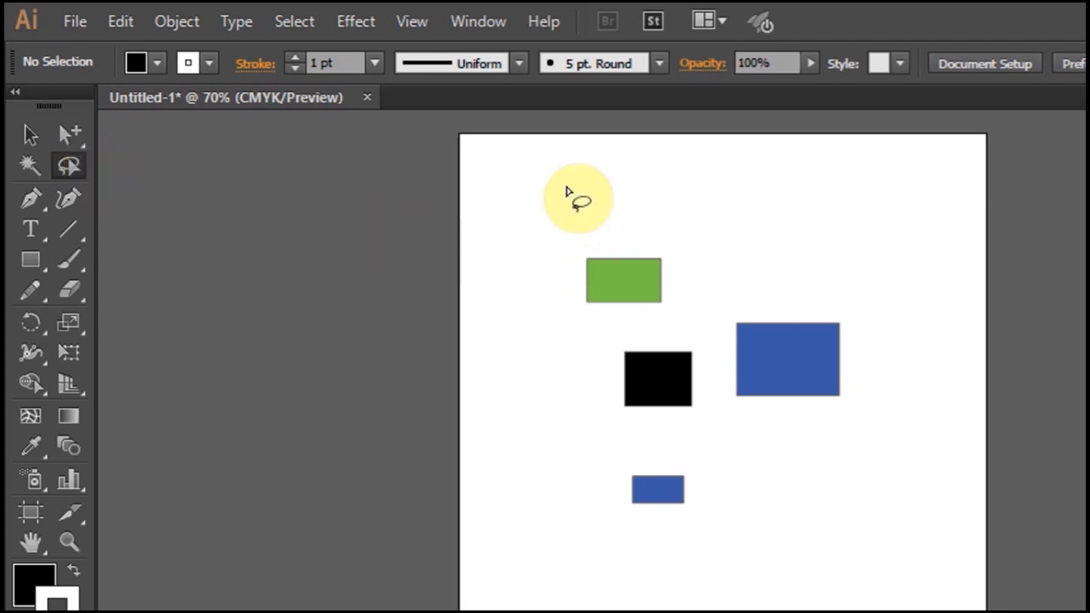
mouse_move(579, 189)
mouse_down()
mouse_move(670, 396)
mouse_move(675, 440)
mouse_up()
mouse_move(637, 537)
mouse_down()
mouse_move(768, 378)
mouse_move(810, 304)
mouse_move(721, 287)
mouse_up()
click(686, 370)
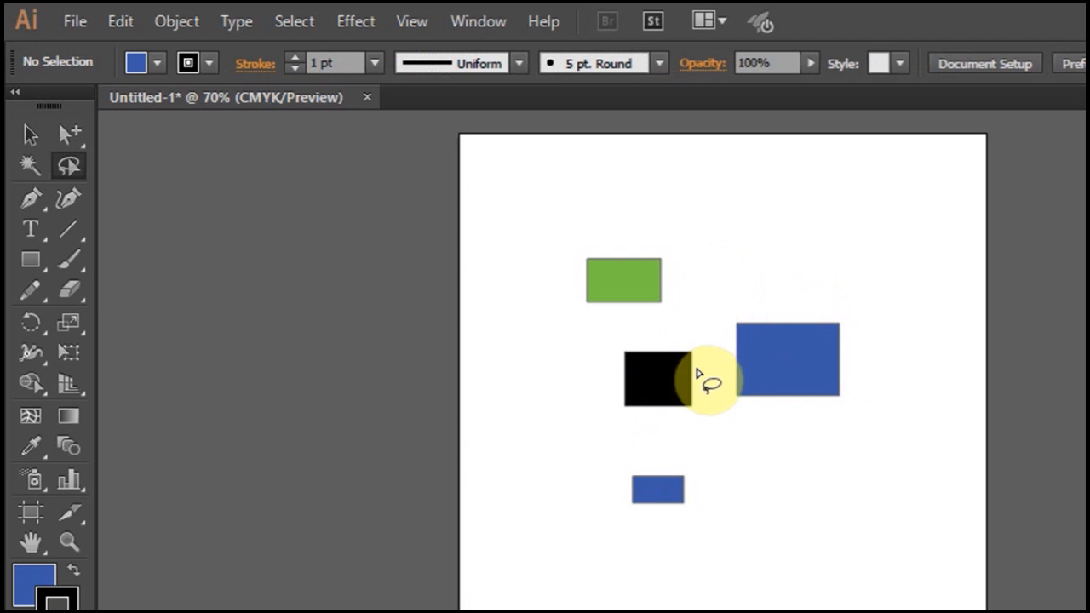
mouse_move(846, 206)
mouse_down()
mouse_move(706, 364)
mouse_move(594, 379)
mouse_move(509, 309)
mouse_up()
mouse_move(520, 214)
mouse_down()
mouse_move(719, 422)
mouse_move(793, 522)
mouse_move(691, 525)
mouse_move(826, 180)
mouse_move(791, 376)
mouse_up()
click(815, 542)
mouse_move(690, 582)
mouse_down()
mouse_move(659, 579)
mouse_move(668, 284)
mouse_up()
mouse_move(810, 251)
mouse_down()
mouse_move(811, 302)
mouse_move(773, 532)
mouse_move(689, 531)
mouse_up()
click(151, 163)
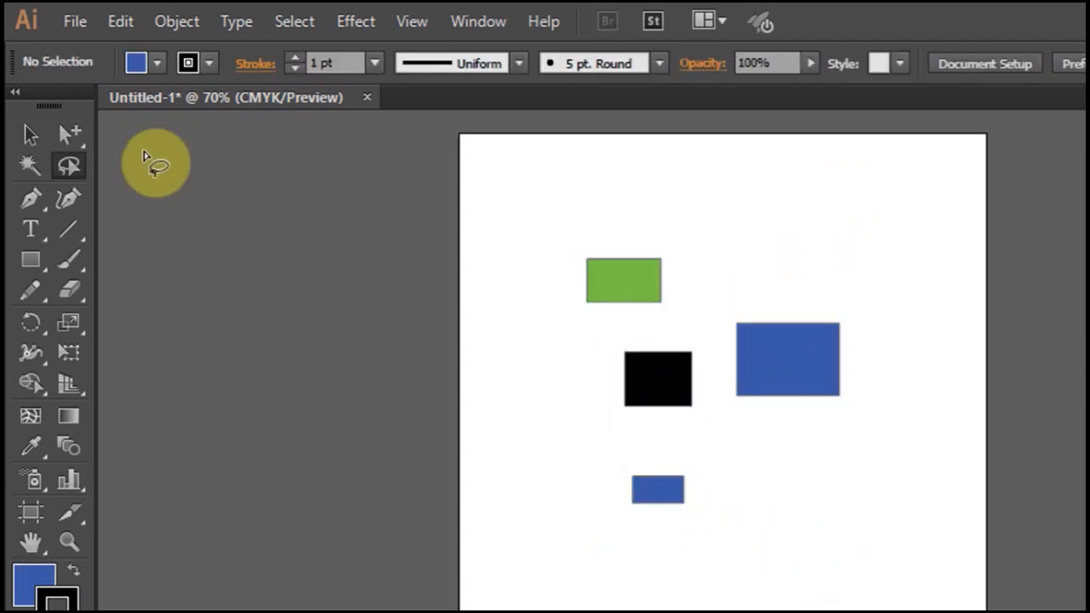